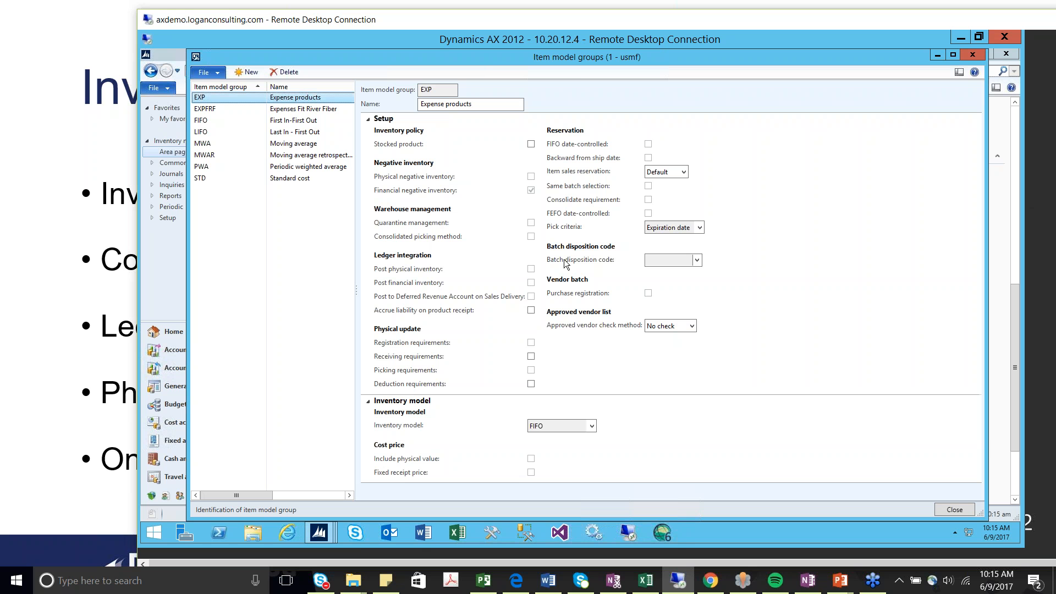
Step: Display the setup of the FIFO item model group and reposition the remote desktop window on screen
left_click(211, 133)
left_click(211, 123)
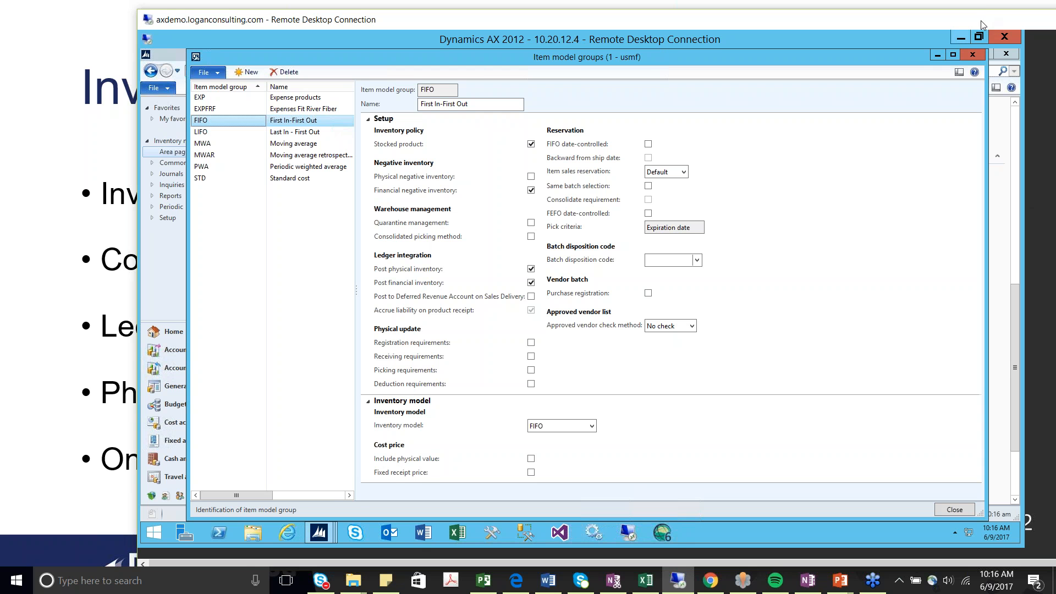
left_click_drag(981, 20, 888, 54)
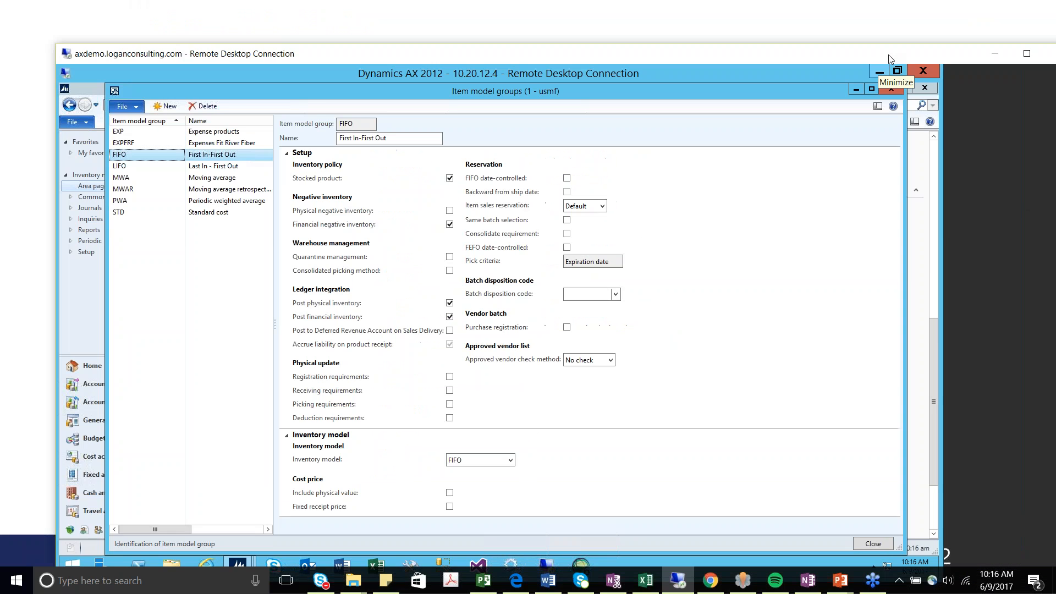
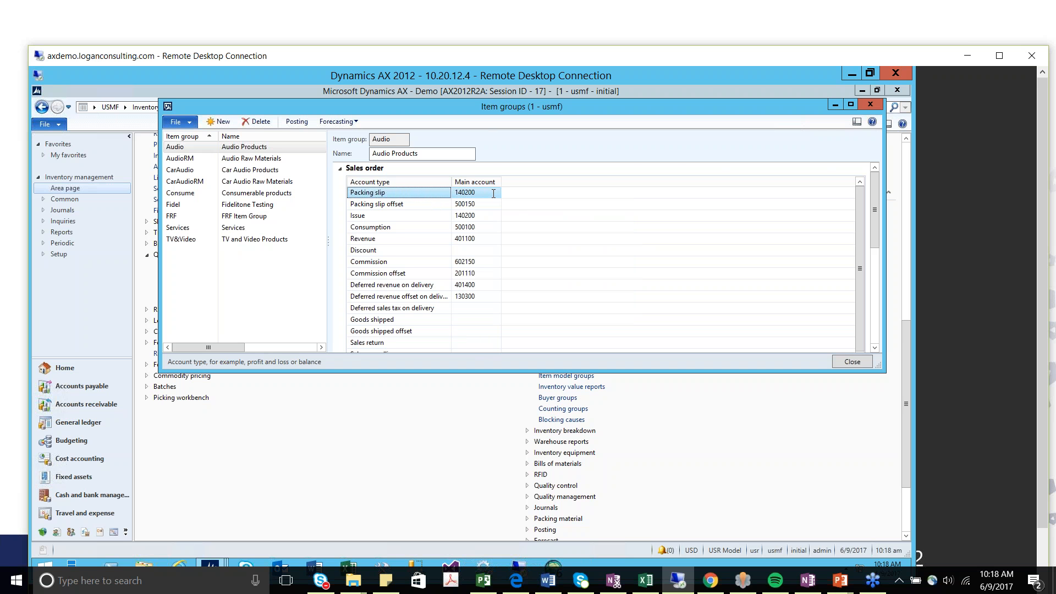
Step: Examine the main accounts for the packing slip and issue account types in the Audio item group's sales order posting
left_click(493, 192)
left_click_drag(882, 224, 880, 210)
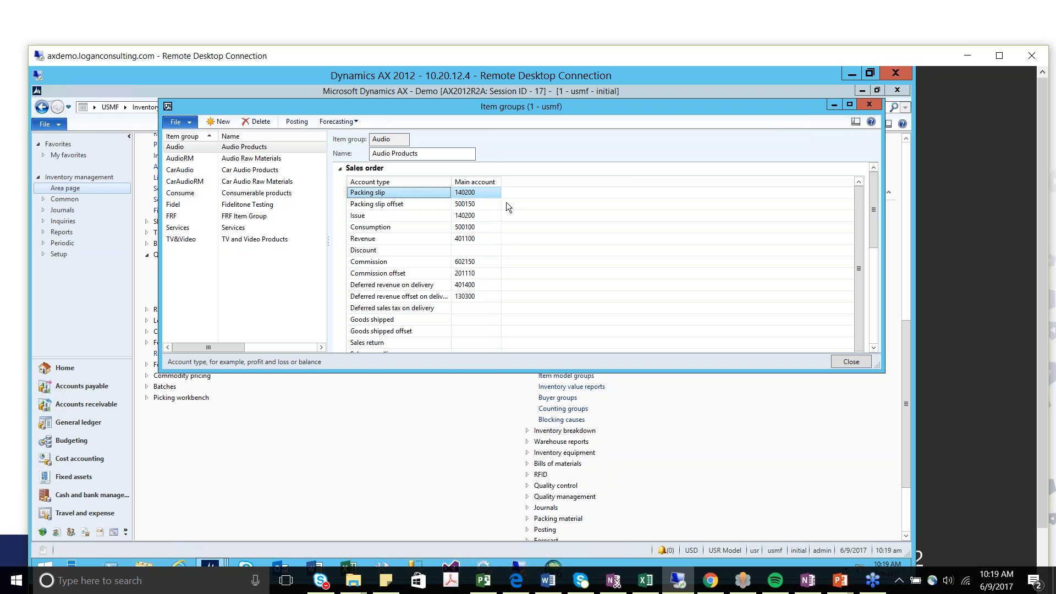
mouse_move(506, 203)
left_click(476, 215)
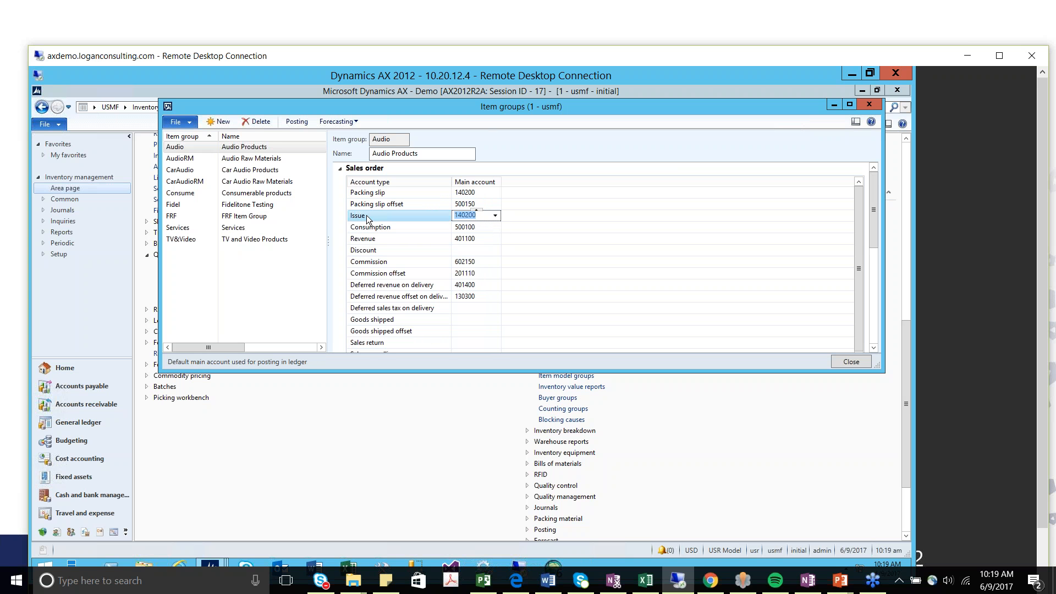
left_click(494, 216)
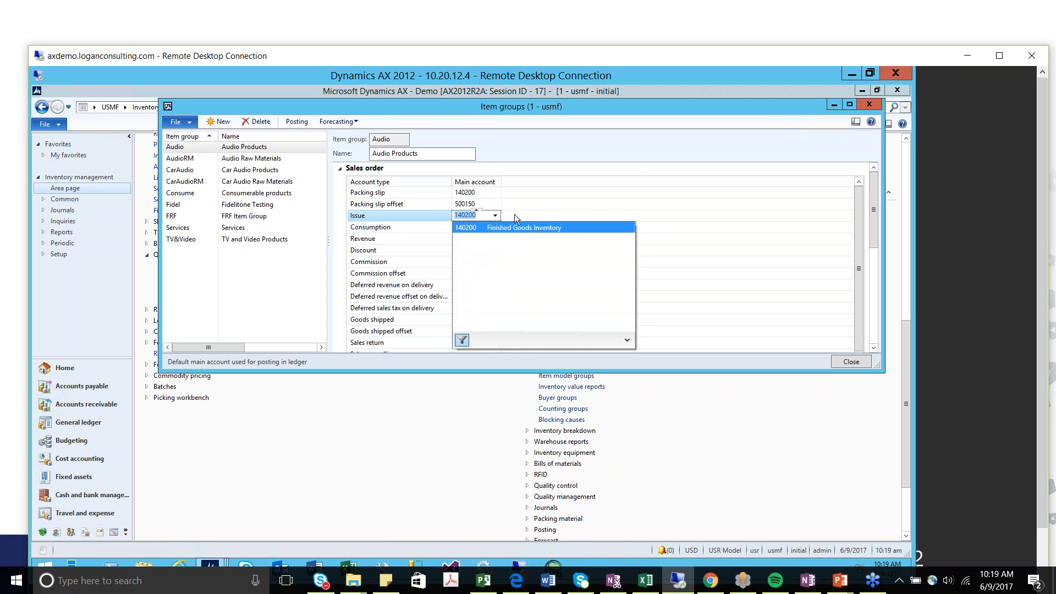
left_click(471, 216)
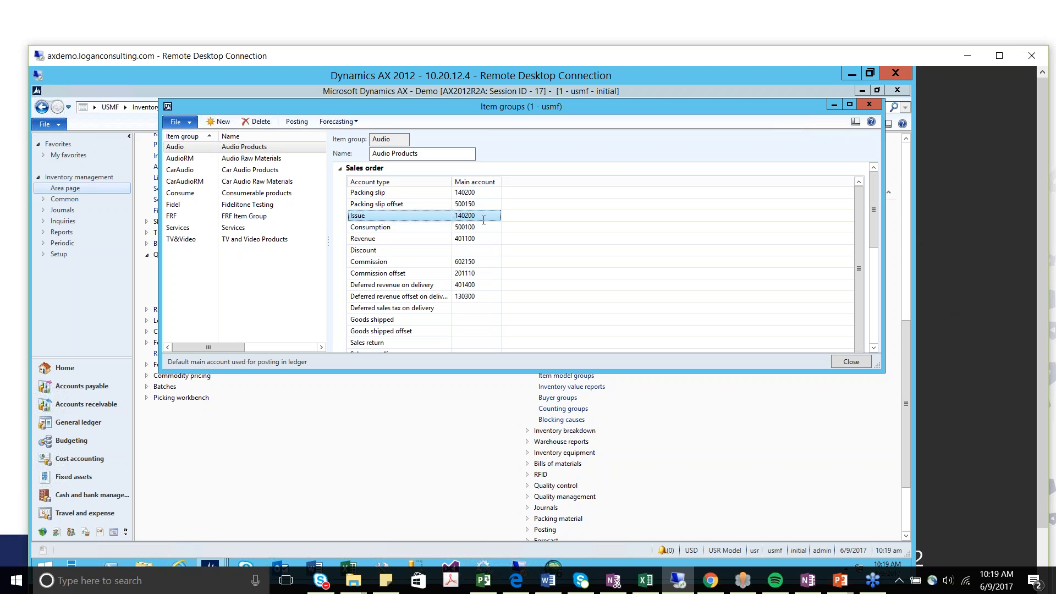
mouse_move(483, 220)
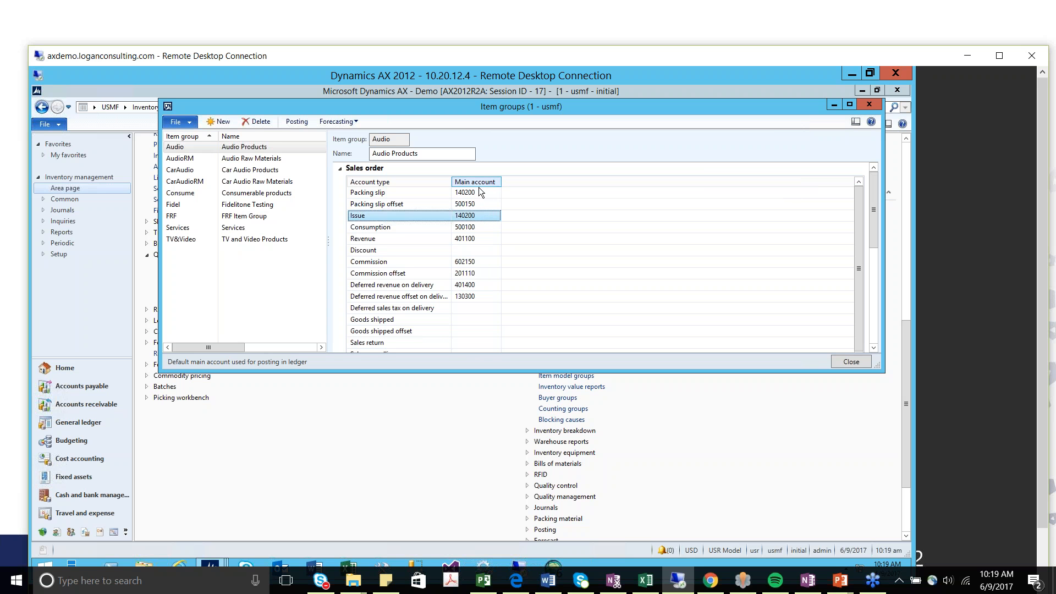
mouse_move(474, 182)
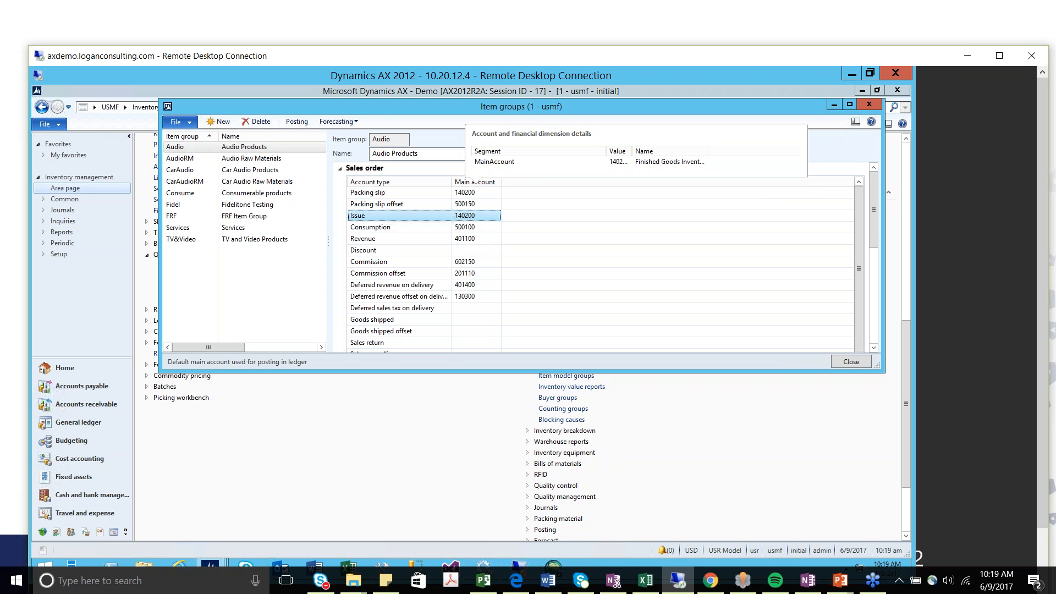
left_click(467, 193)
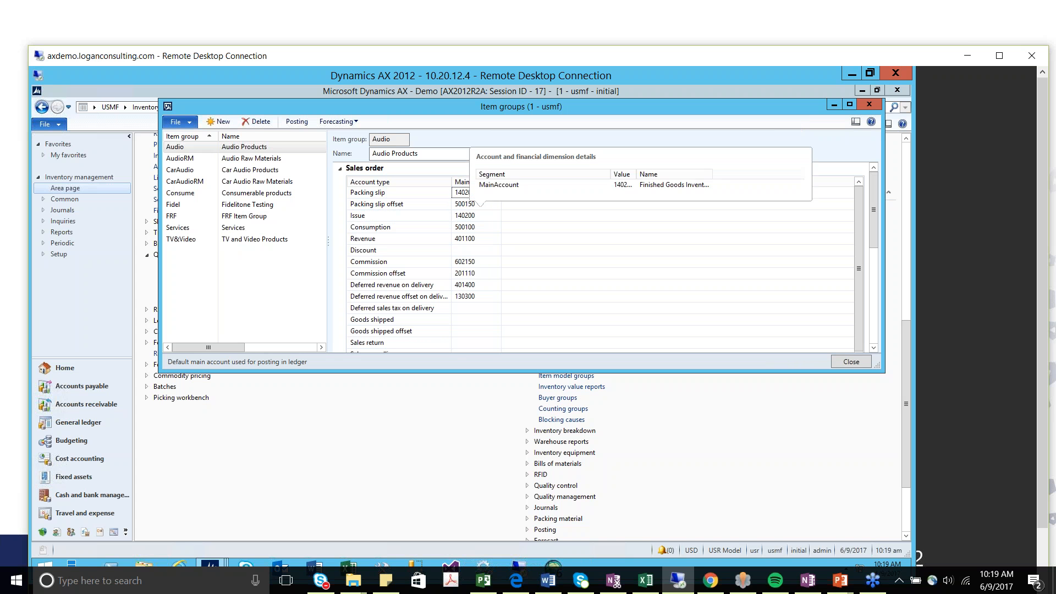
left_click(477, 214)
left_click(516, 214)
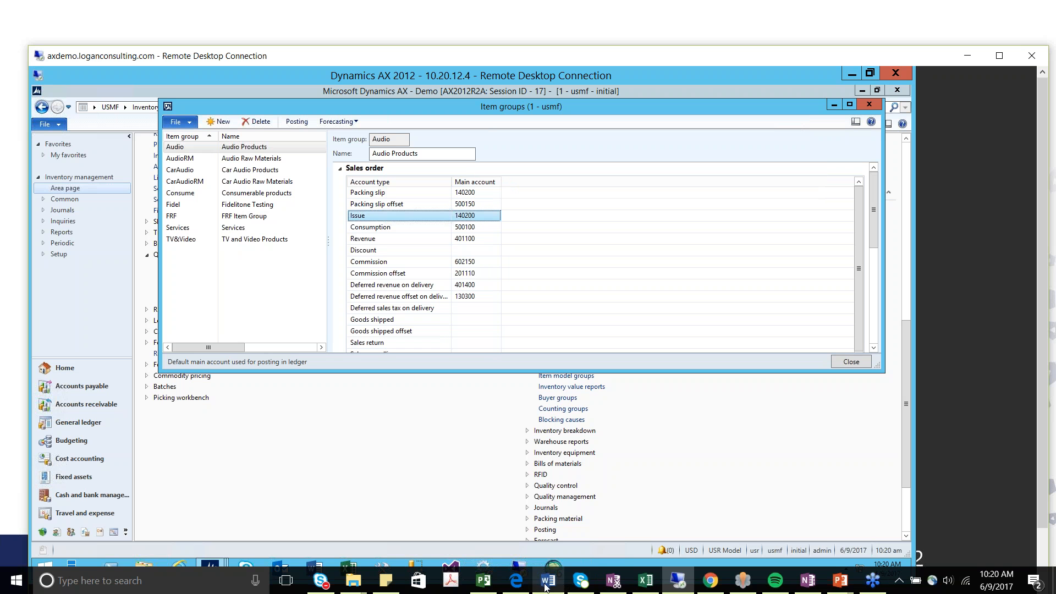
mouse_move(646, 580)
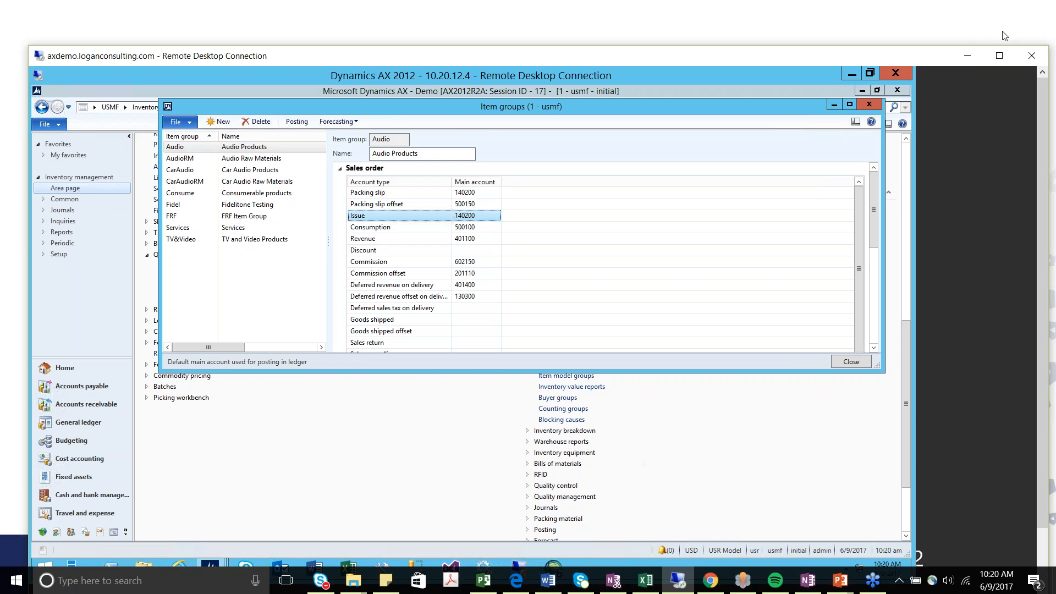
left_click(971, 58)
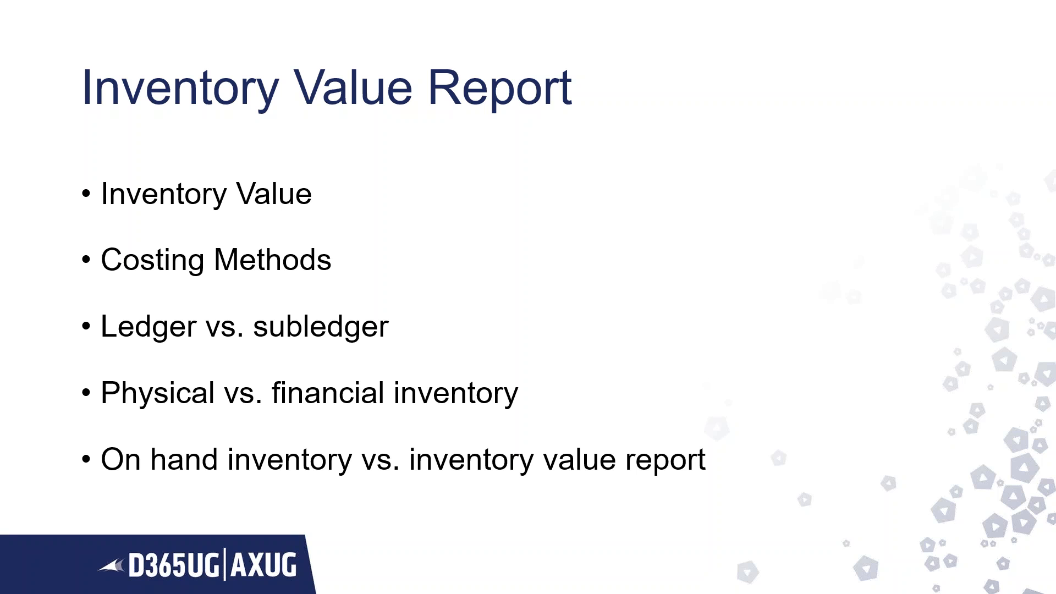
key("super")
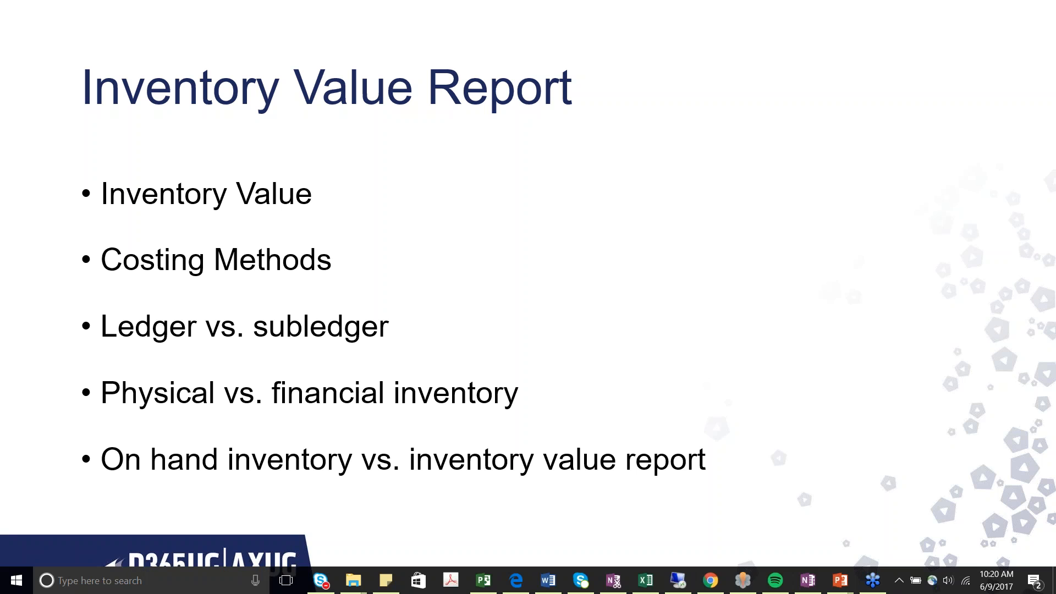
left_click(676, 586)
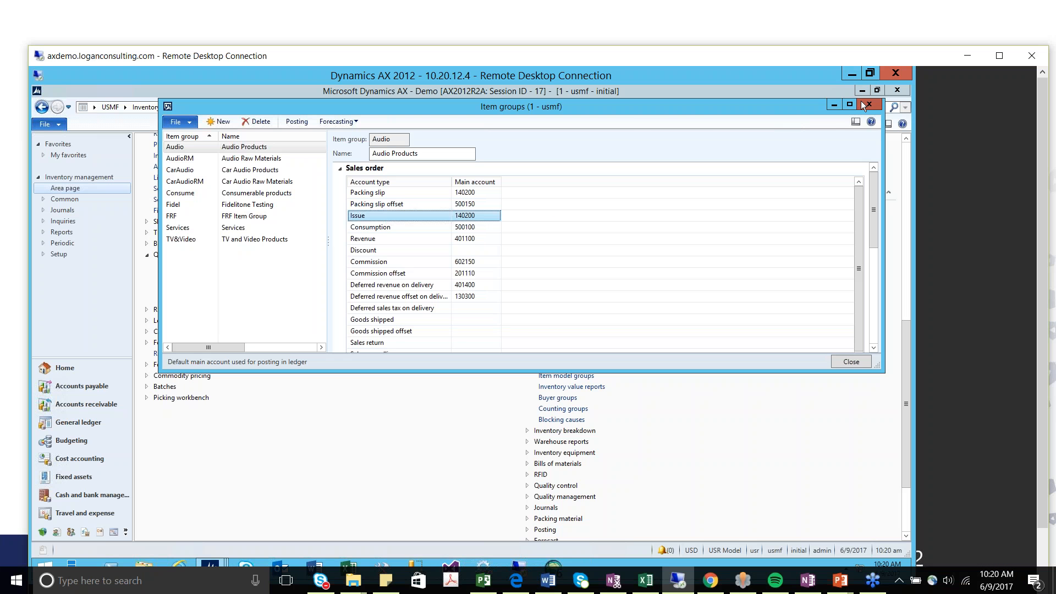
Step: Close the item groups form and open the on-hand inventory list with the previously used query
left_click(861, 102)
left_click_drag(903, 336, 909, 144)
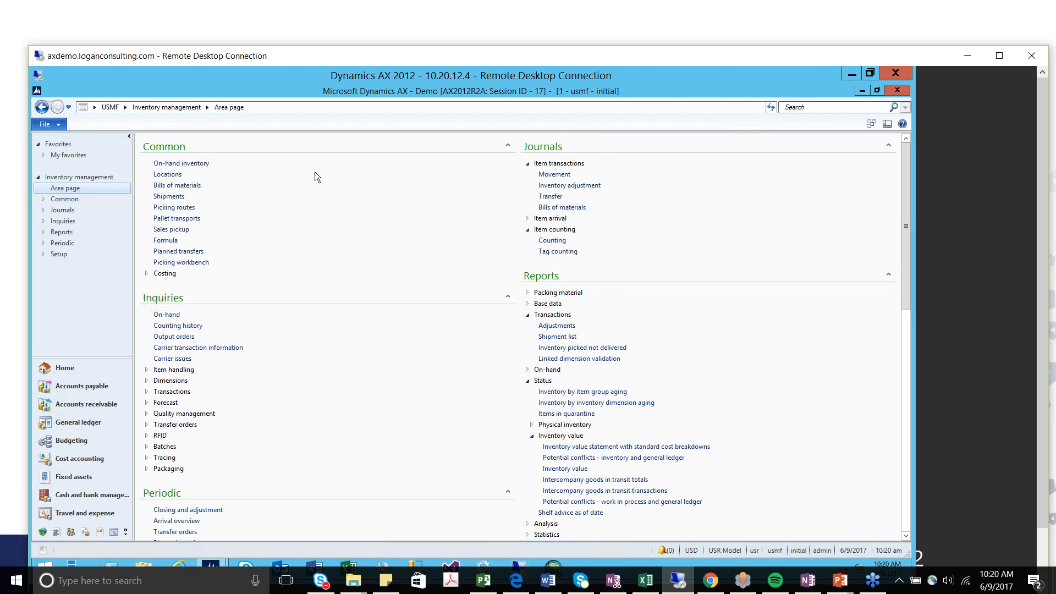
left_click(186, 165)
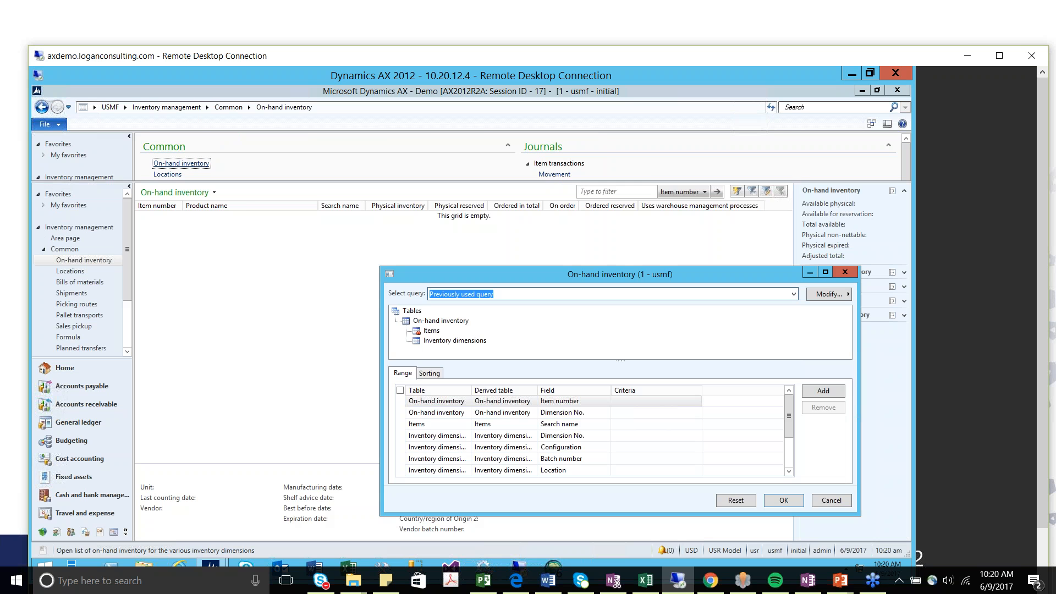
left_click(781, 501)
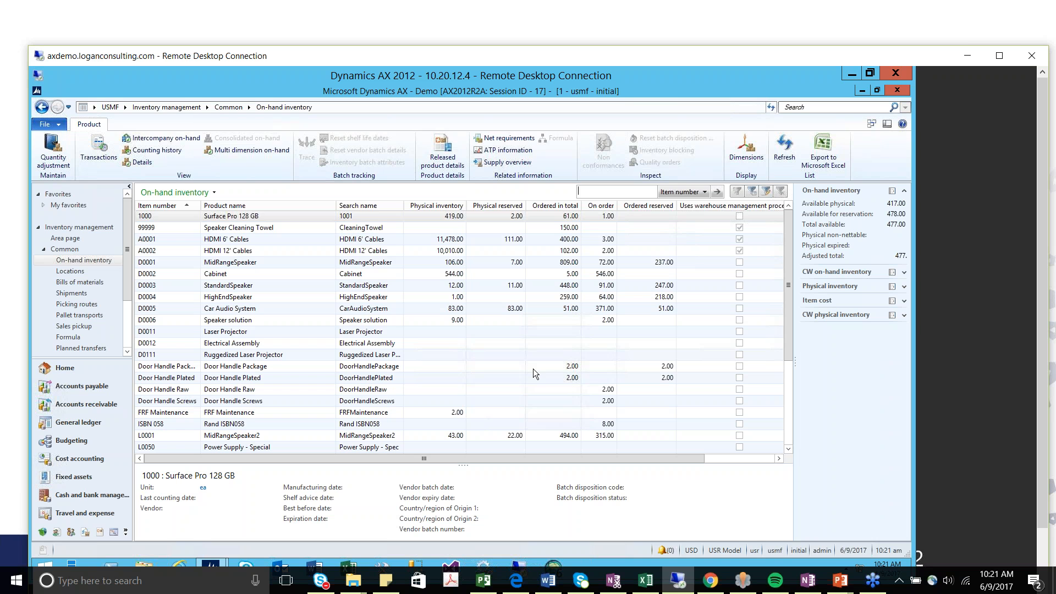
Step: Return to the Inventory management area page, then switch to the slide show and advance to the "Uses of inventory value report" slide
left_click(164, 108)
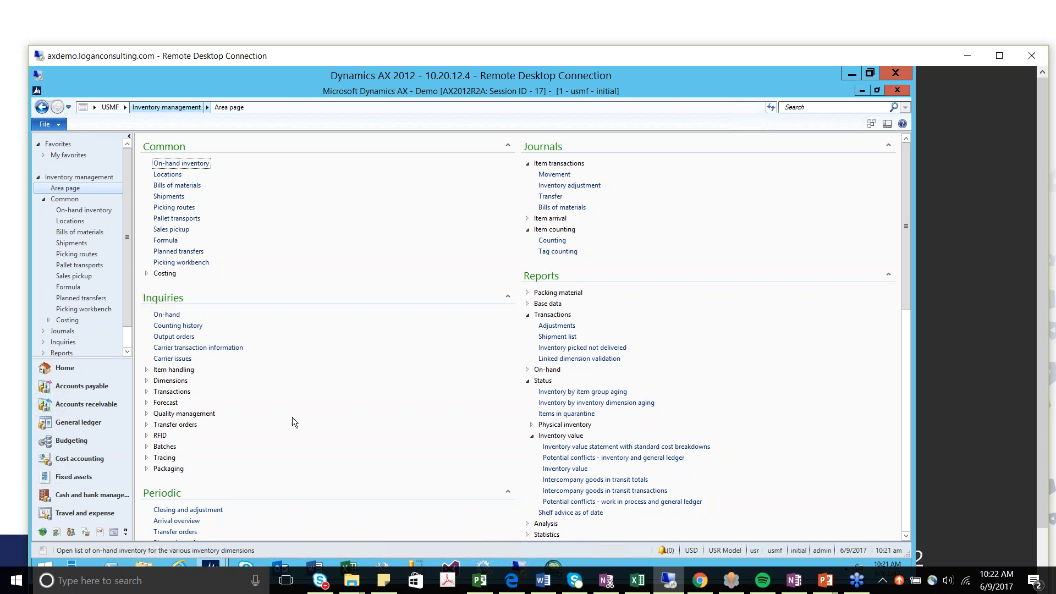
left_click(966, 56)
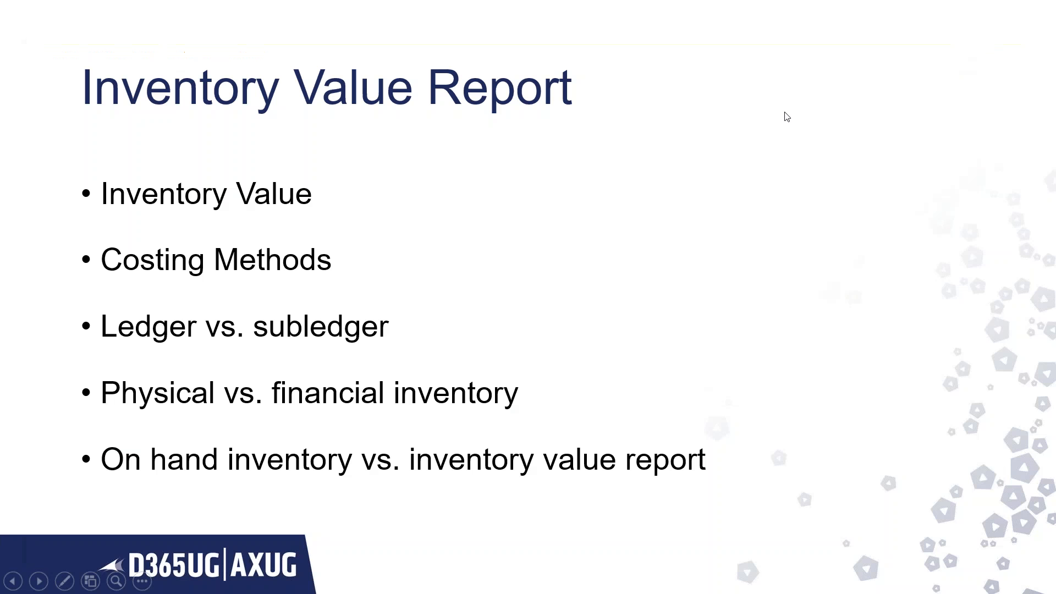
key("Right")
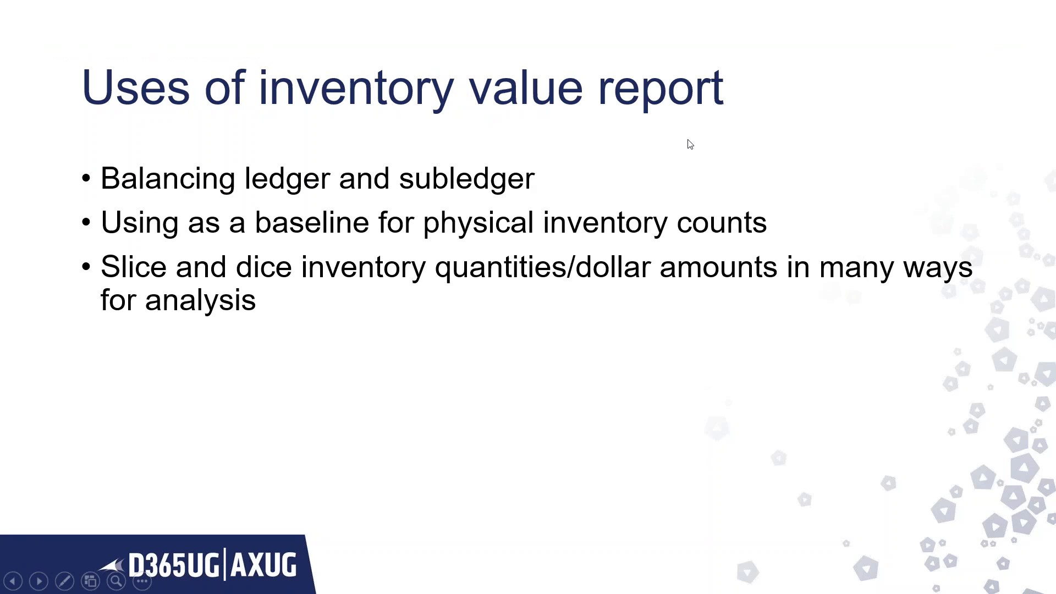
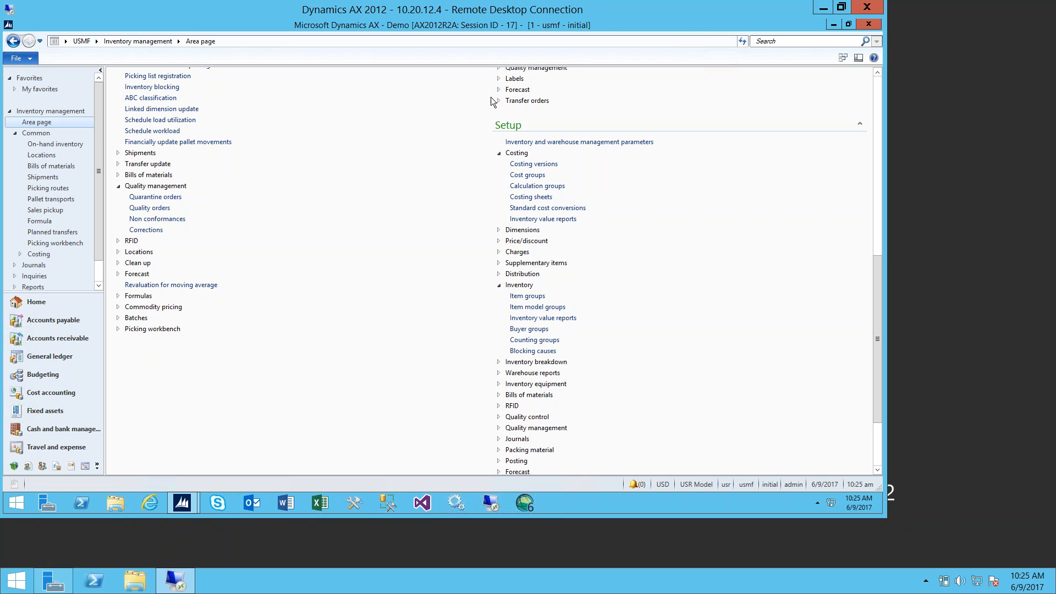
Step: Open the inventory value reports setup and set the date interval of report 10 to CP (Current period)
left_click(547, 219)
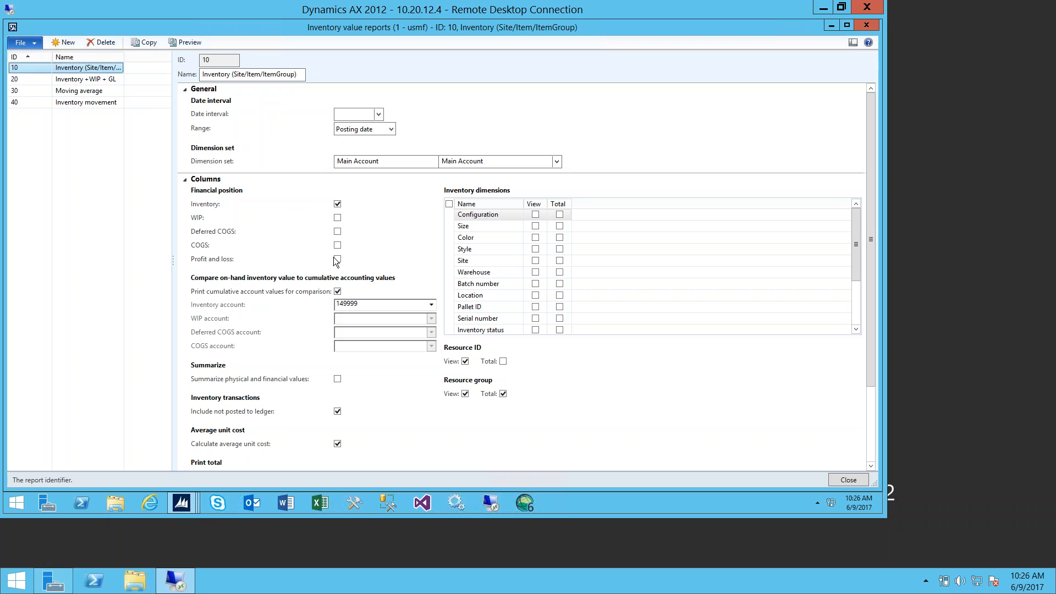
left_click(378, 113)
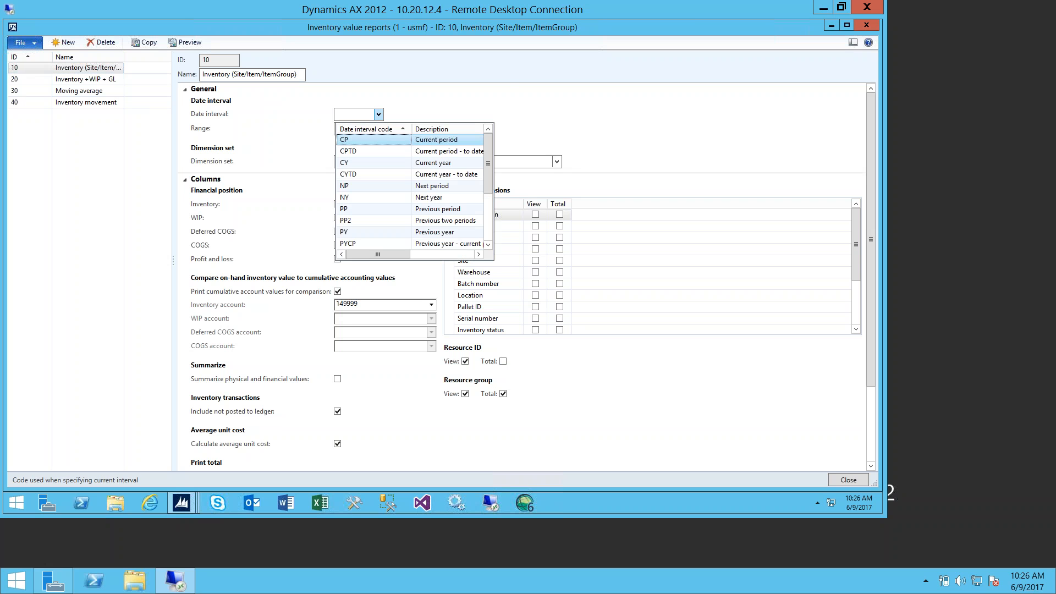
left_click(362, 142)
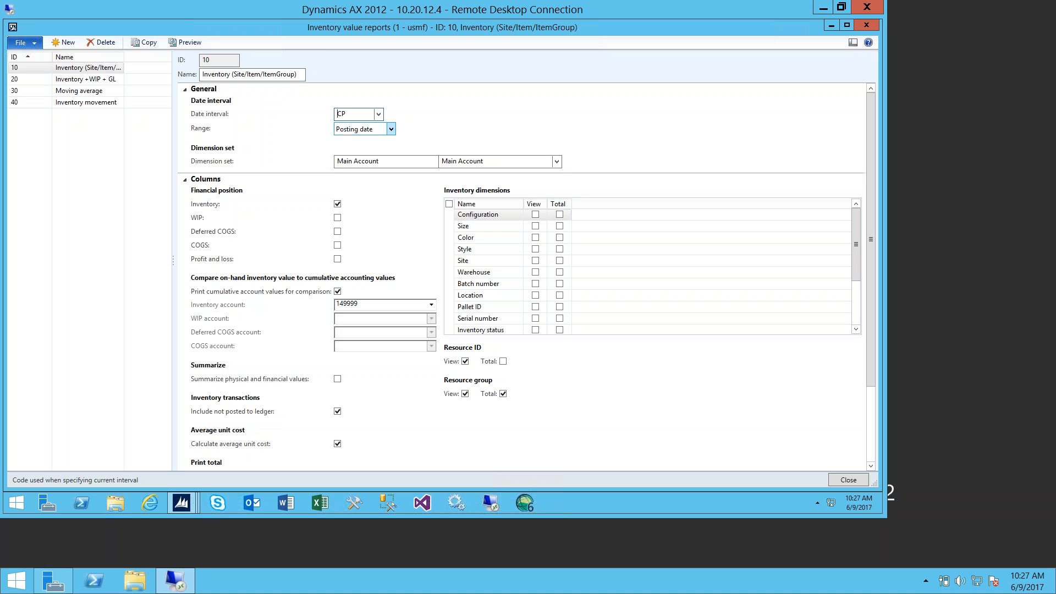
Step: Check the range options of report 10 and choose Posting date
left_click(391, 129)
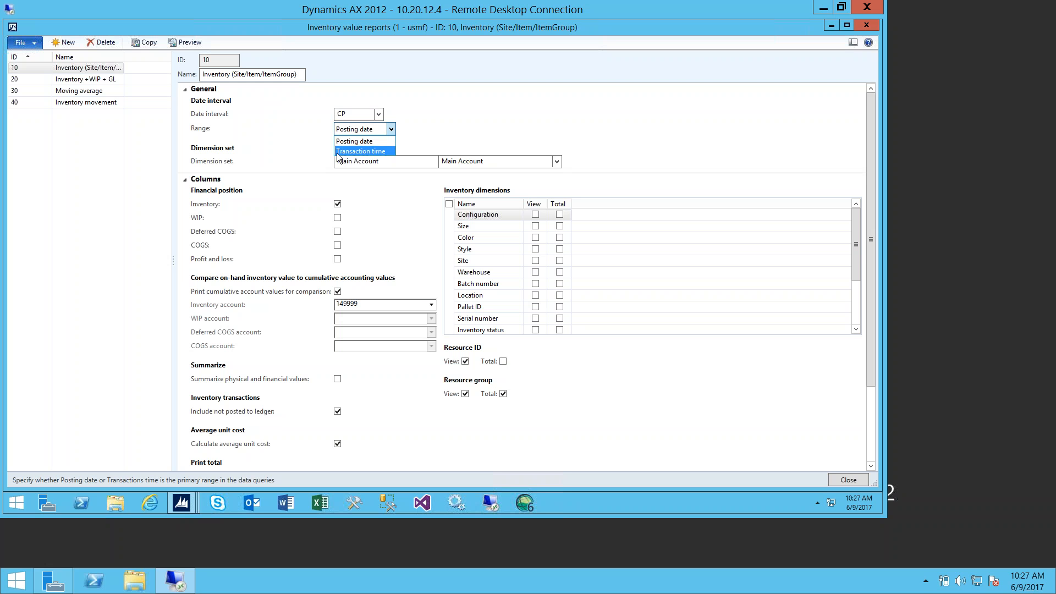
left_click(385, 142)
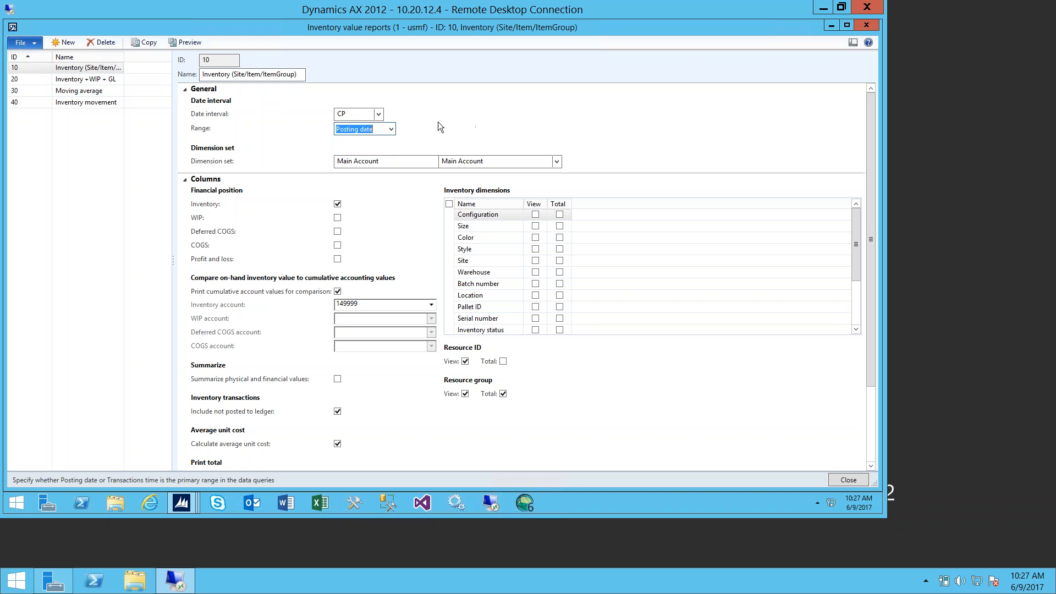
left_click(392, 126)
left_click(392, 127)
left_click(392, 127)
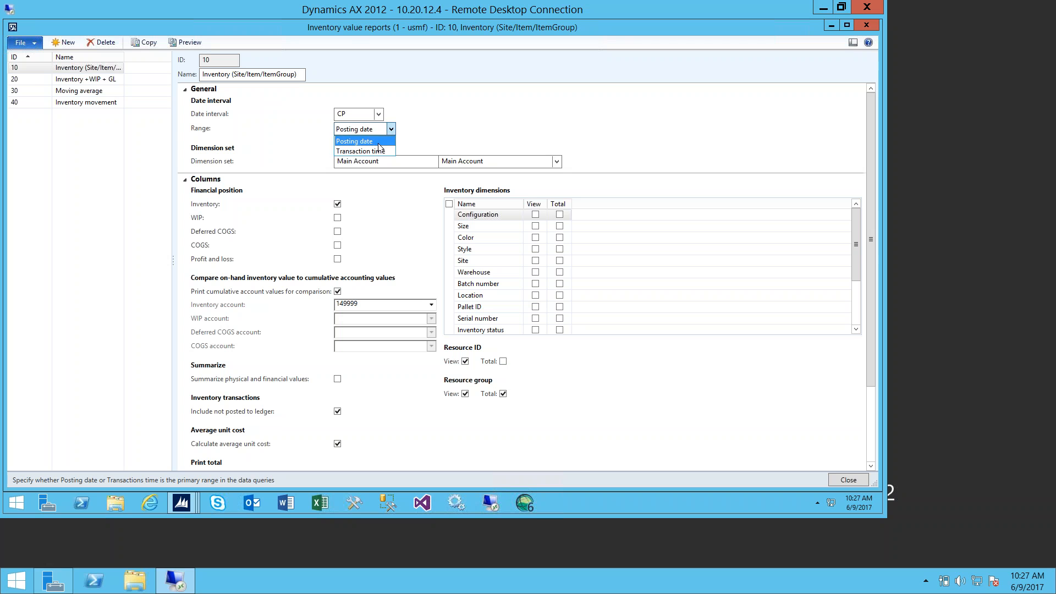
left_click(378, 142)
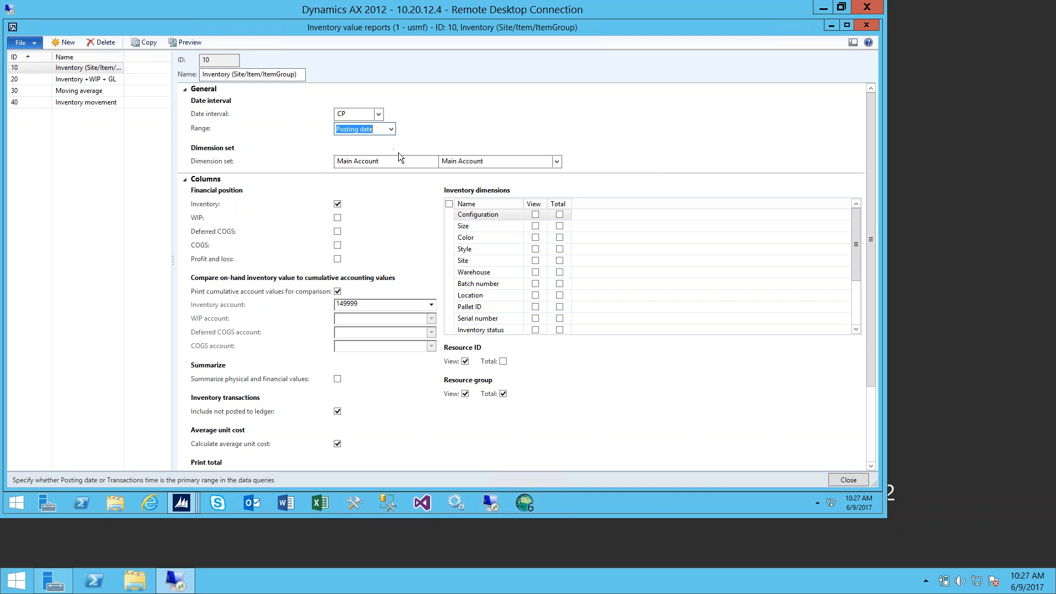
Step: Choose Main Account as the dimension set for report 10
left_click(556, 162)
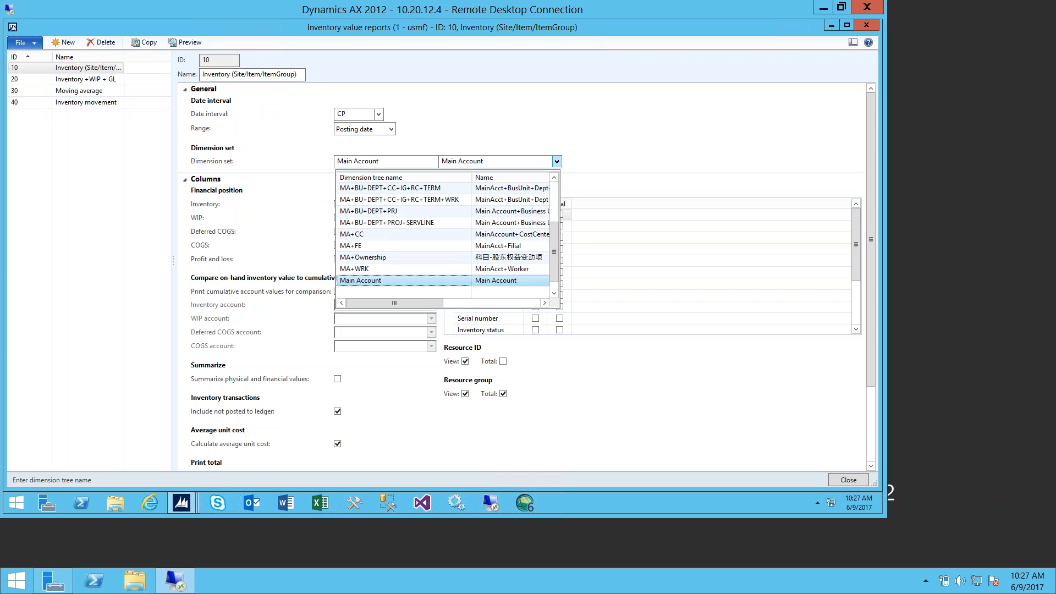
left_click(424, 281)
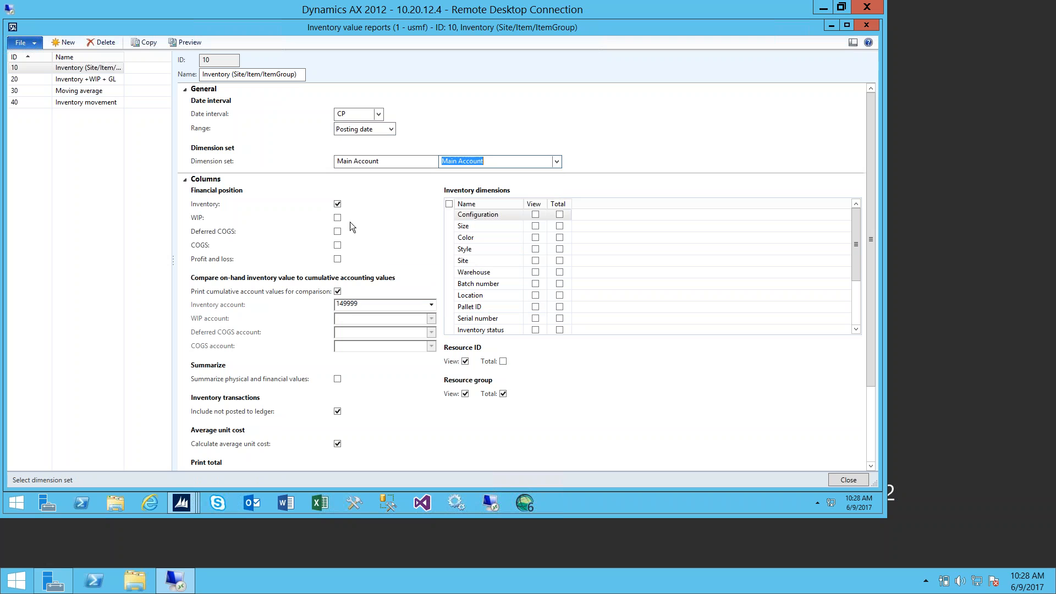
left_click(642, 157)
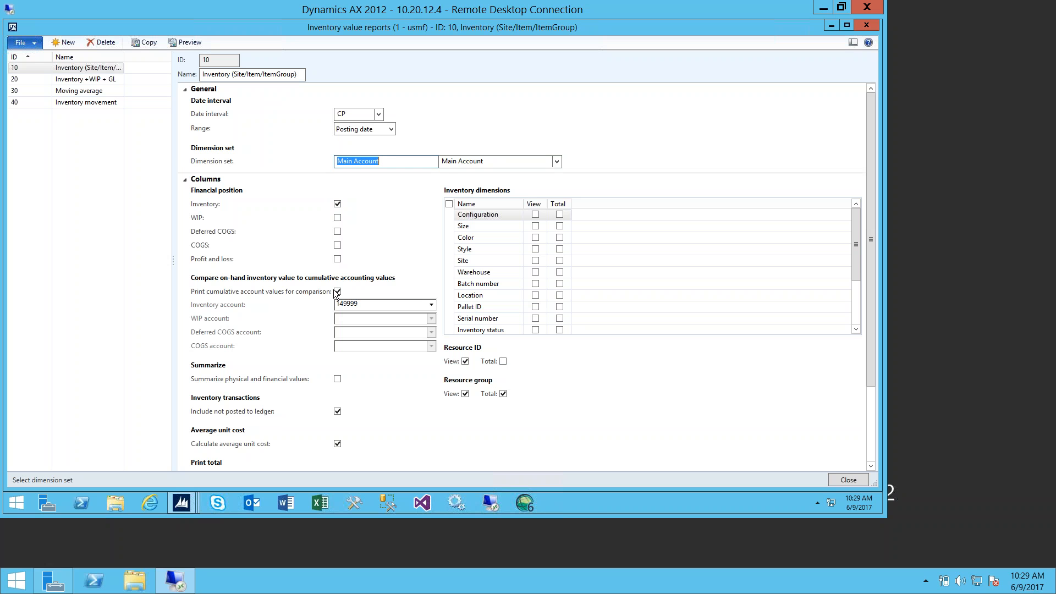
Step: Enable the WIP financial position for report 10 and disable it again
left_click(338, 218)
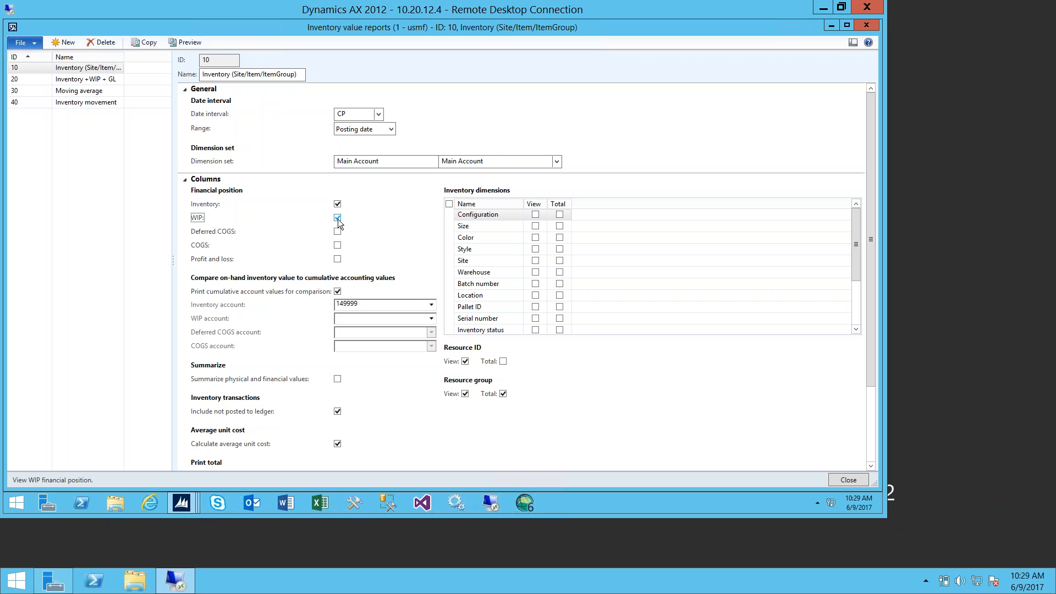
left_click(338, 219)
Step: Choose 149999 TOTAL PHYSICAL INVENTORY as the inventory account for comparing on-hand value to cumulative accounting values
left_click(431, 304)
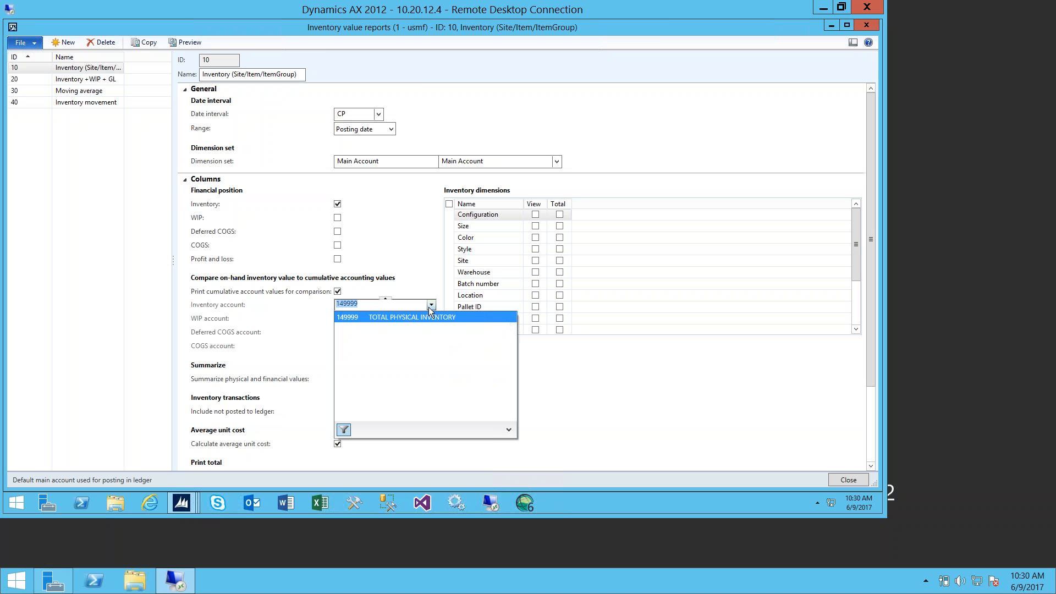
left_click(366, 318)
left_click(375, 304)
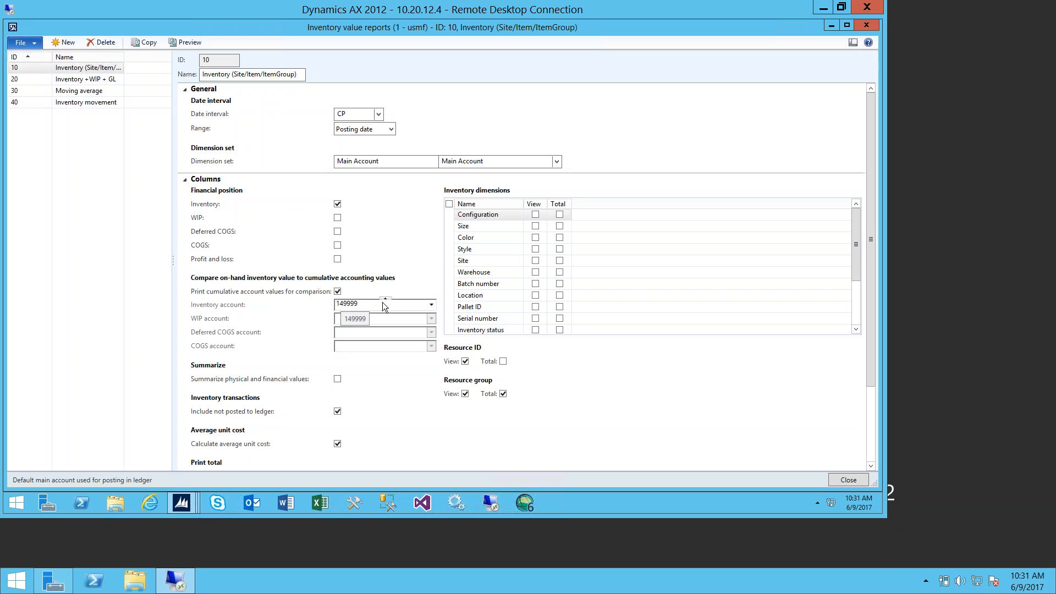
Step: Open the general ledger main accounts, filter the account numbers by 14* and select 149999 TOTAL PHYSICAL INVENTORY
left_click(830, 26)
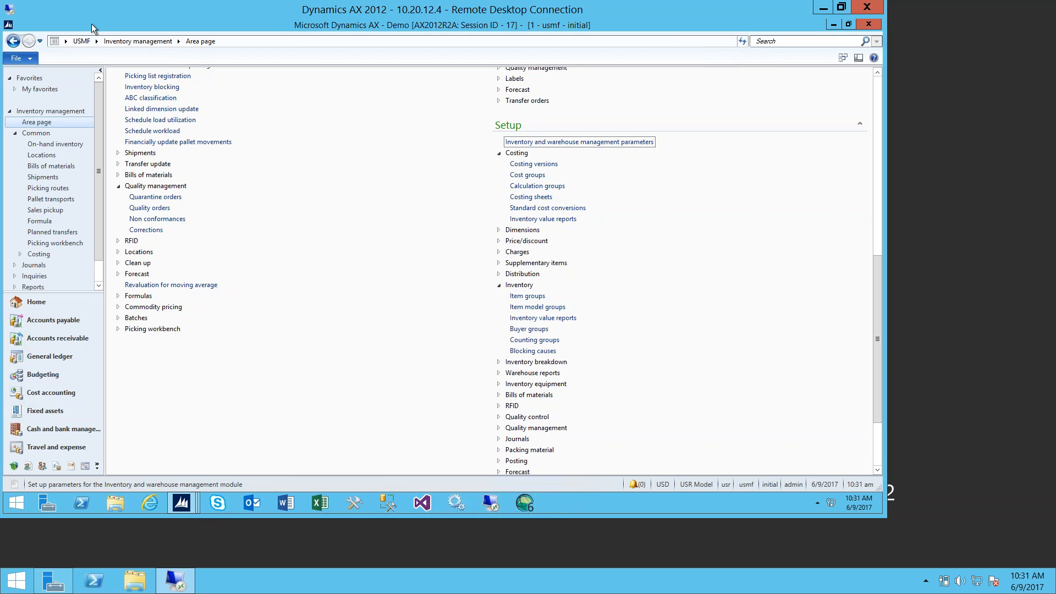
left_click(96, 39)
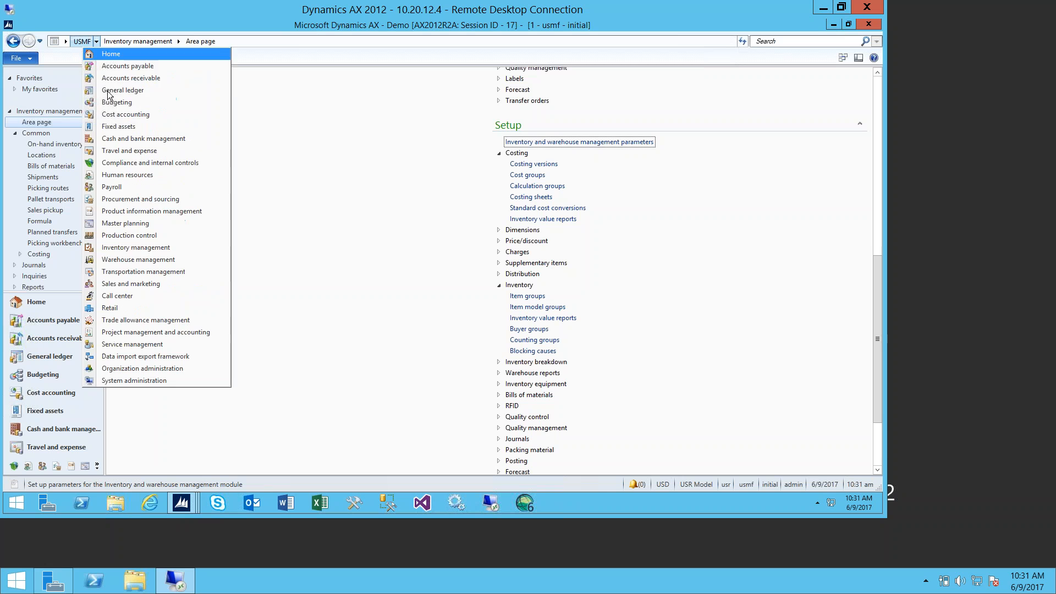
left_click(107, 89)
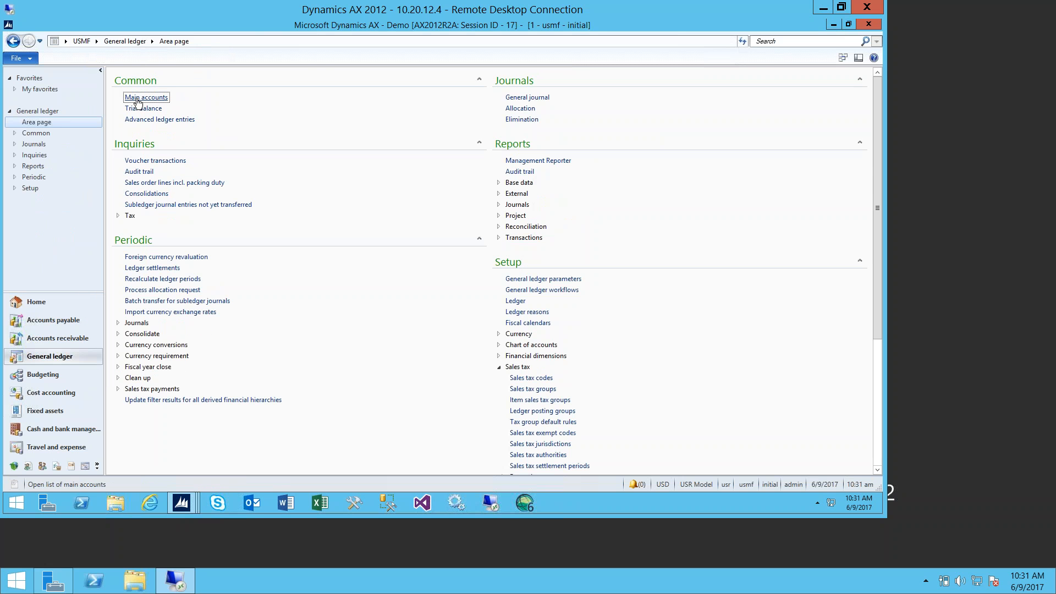
left_click(138, 101)
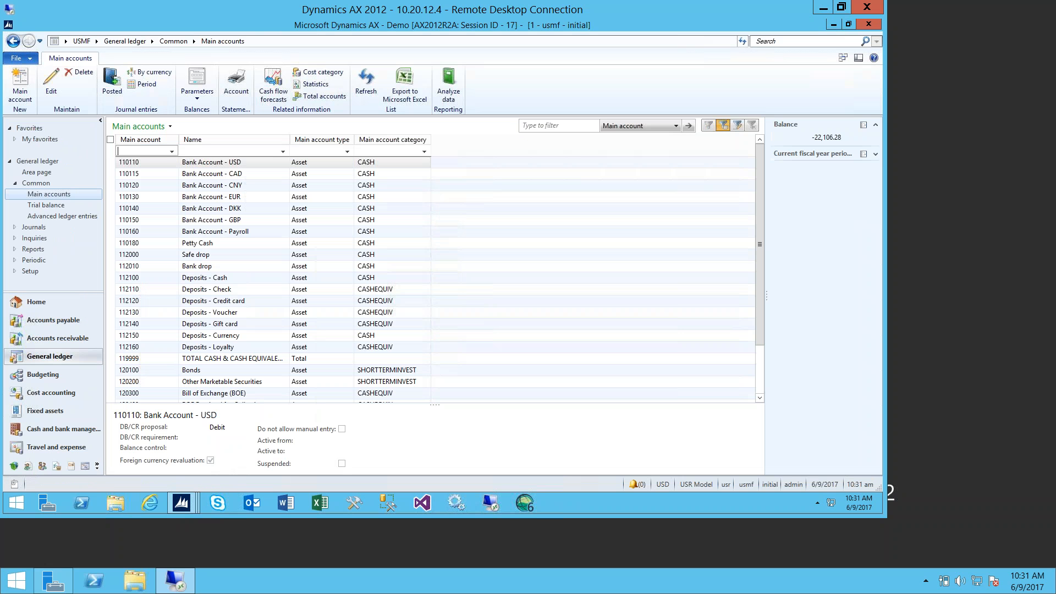
type("14*")
key("Return")
left_click(147, 178)
left_click(147, 185)
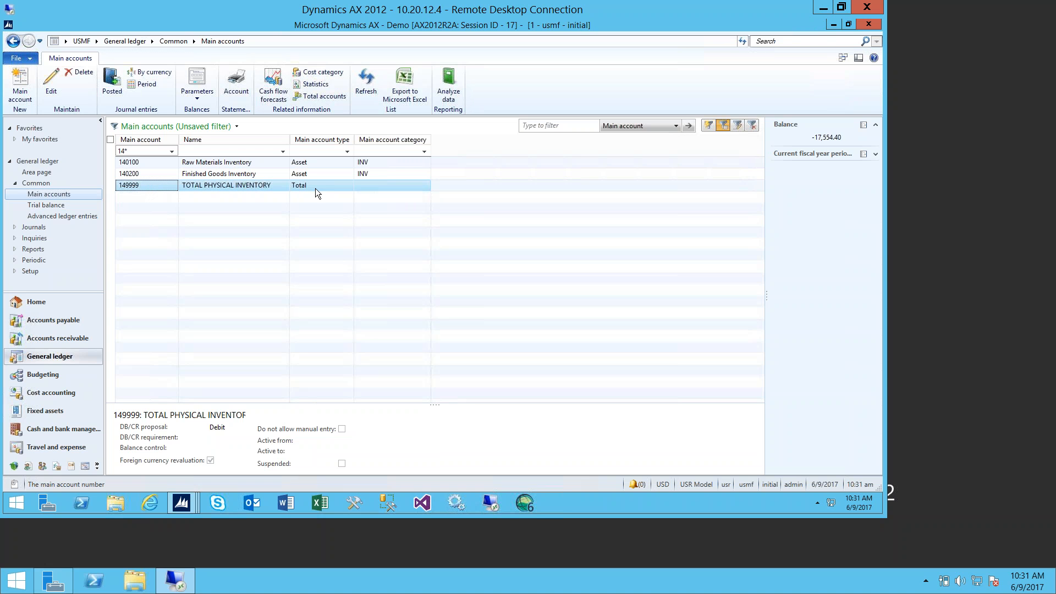
Step: Open the details of main account 149999, check the account interval its total covers, and close the details
right_click(135, 186)
left_click(132, 183)
double_click(132, 185)
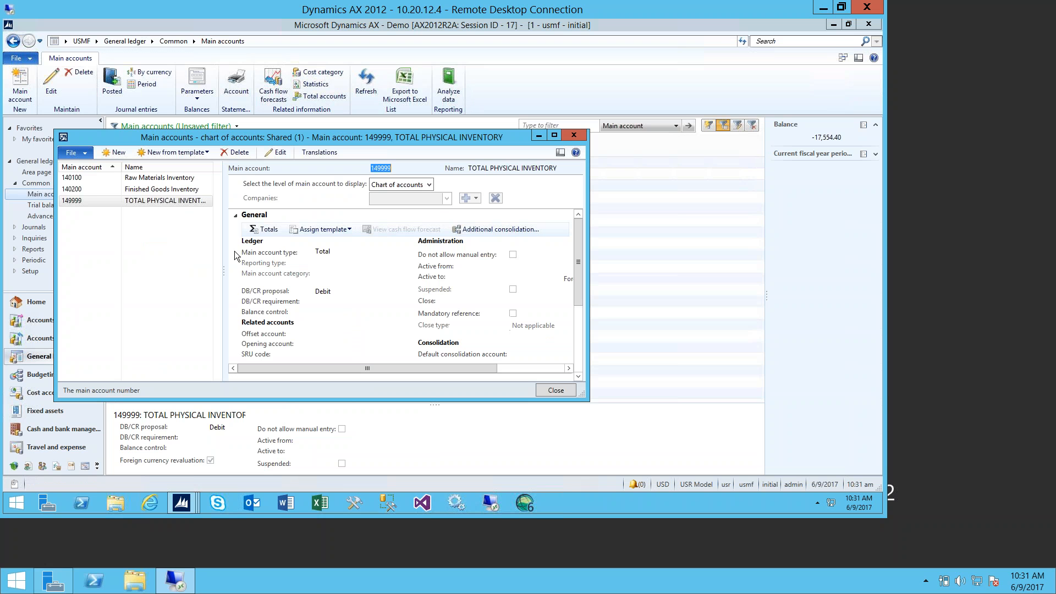
left_click(254, 230)
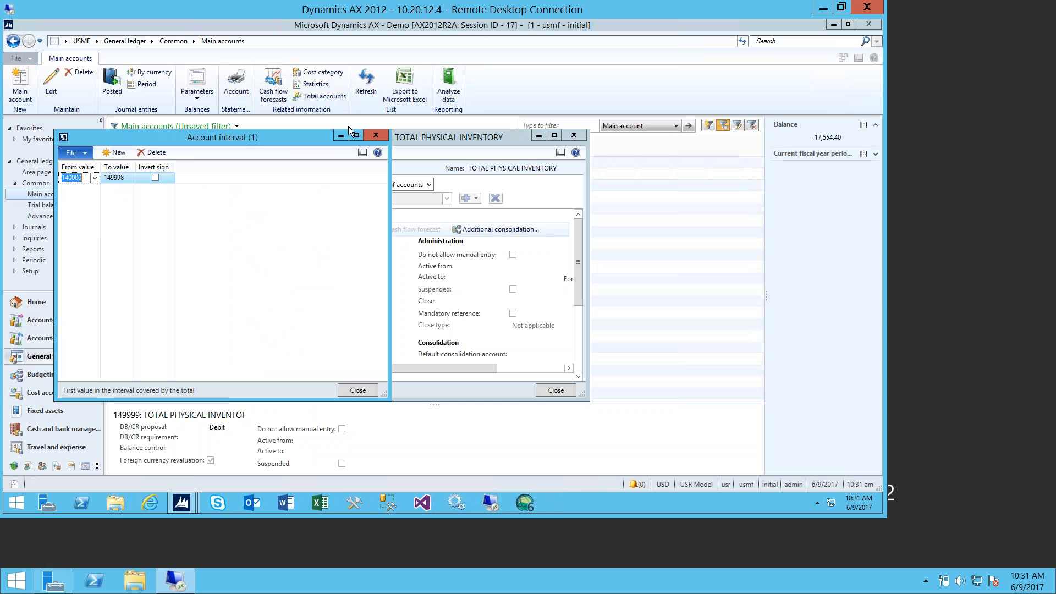
left_click(367, 134)
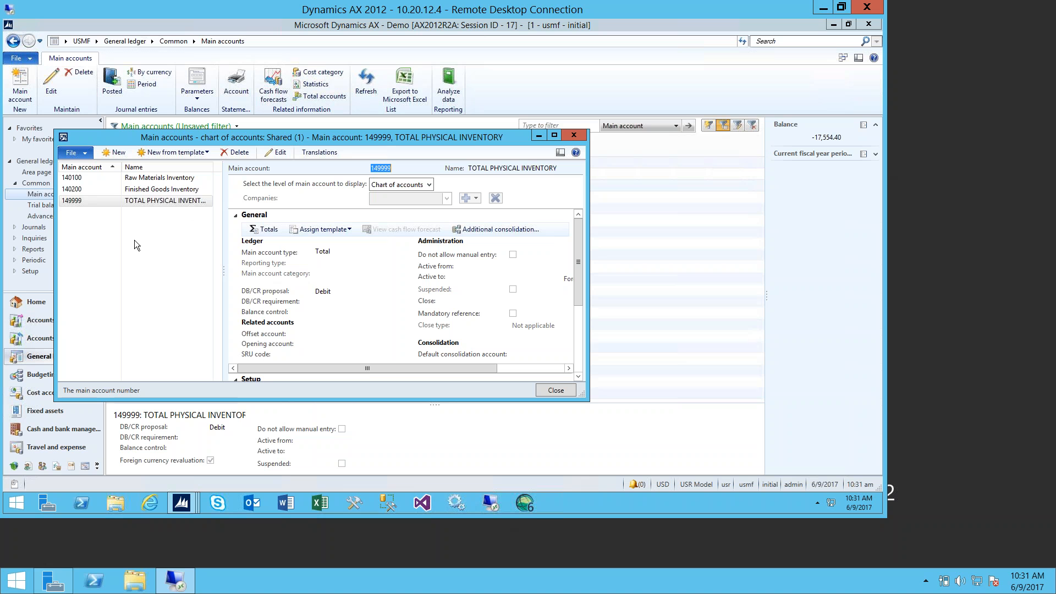
left_click(580, 139)
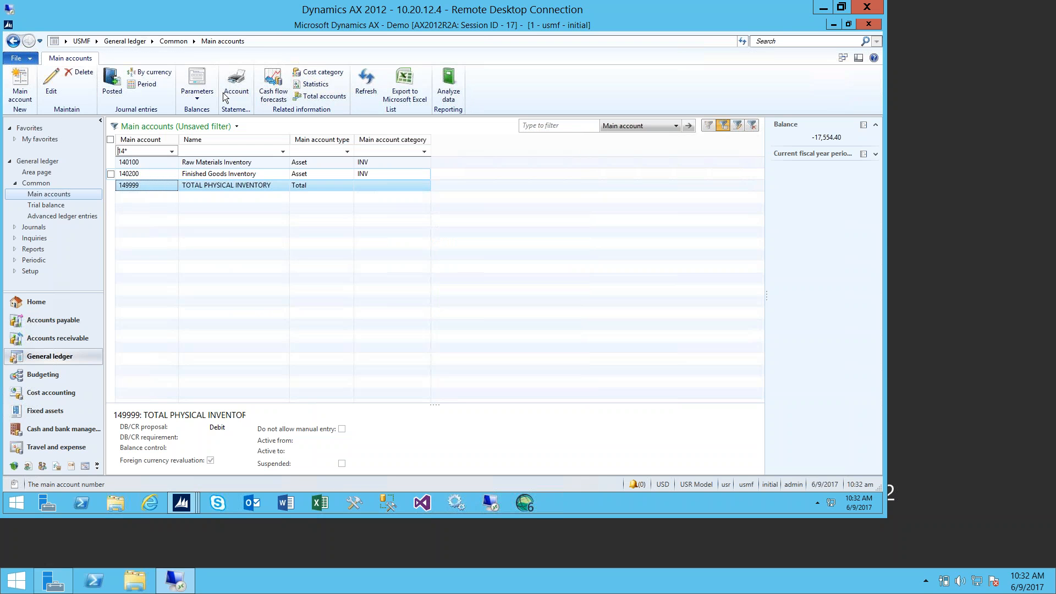
Step: Return to the inventory value report setup for report 10
mouse_move(169, 582)
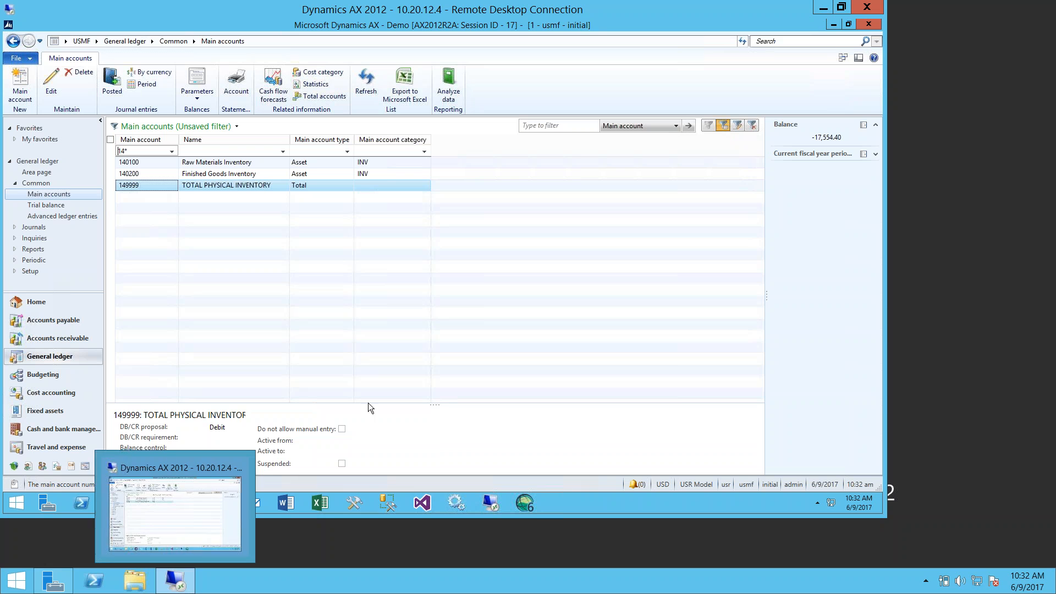
mouse_move(191, 495)
left_click(305, 454)
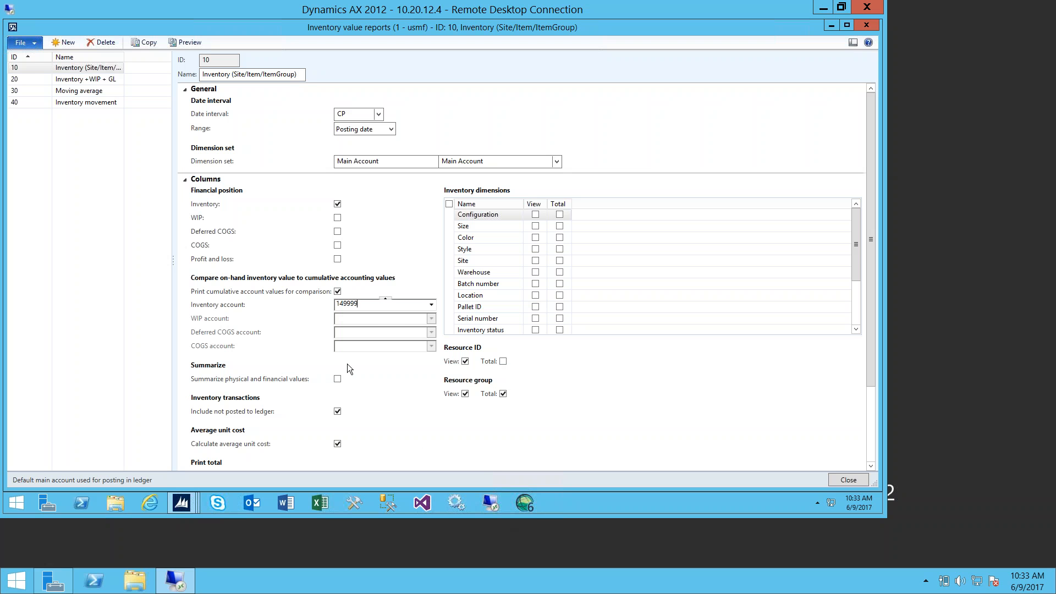
Step: Enable WIP under report 10's financial position to unlock the WIP account field, and disable it again
left_click(249, 289)
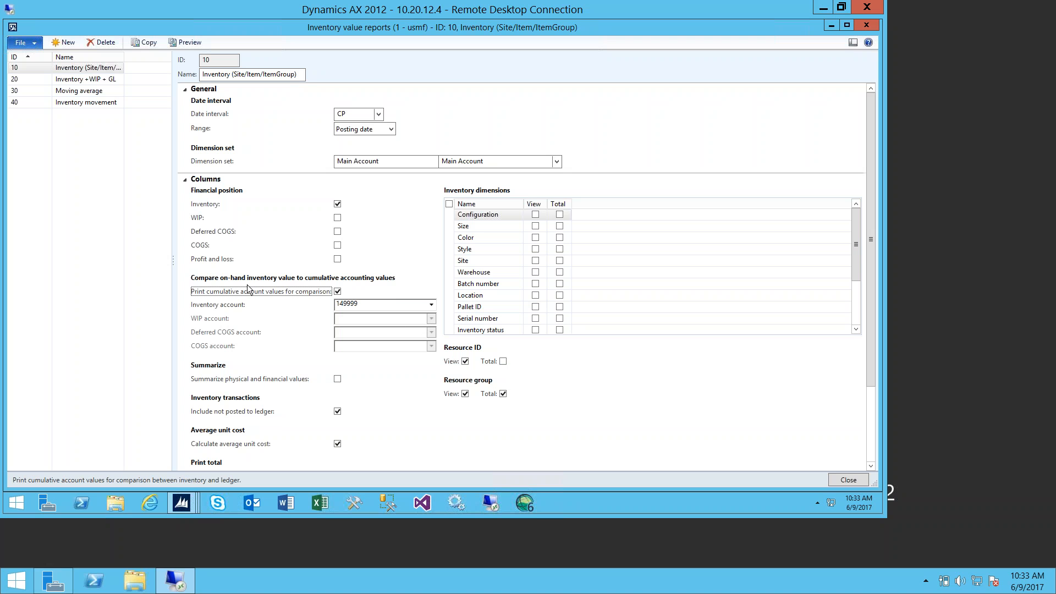
left_click(337, 219)
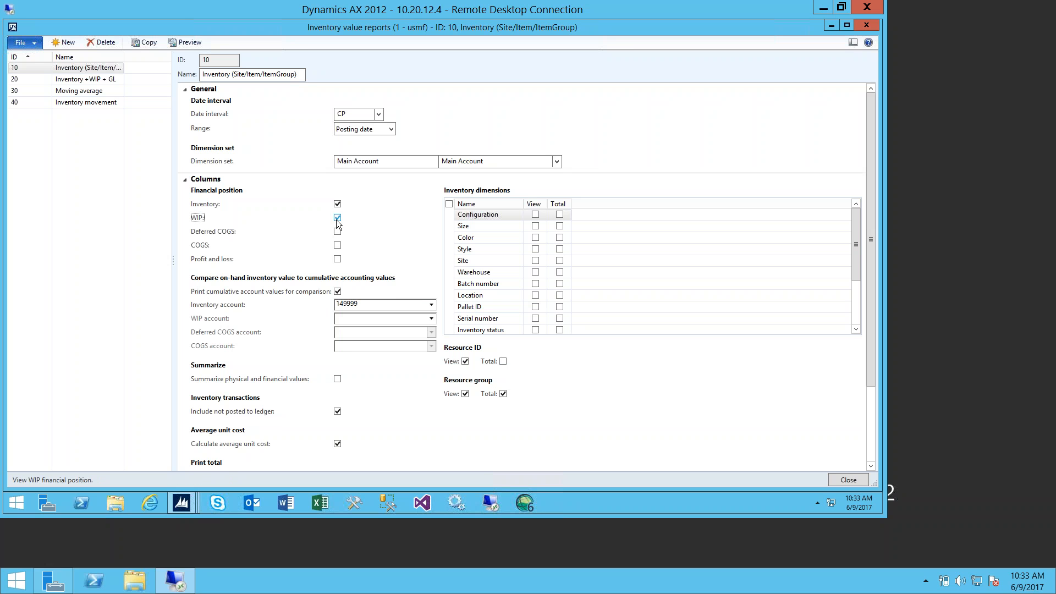
left_click(338, 218)
Step: Try summarizing physical and financial values in report 10, and settle on printing the total quantity and value instead
left_click(872, 263)
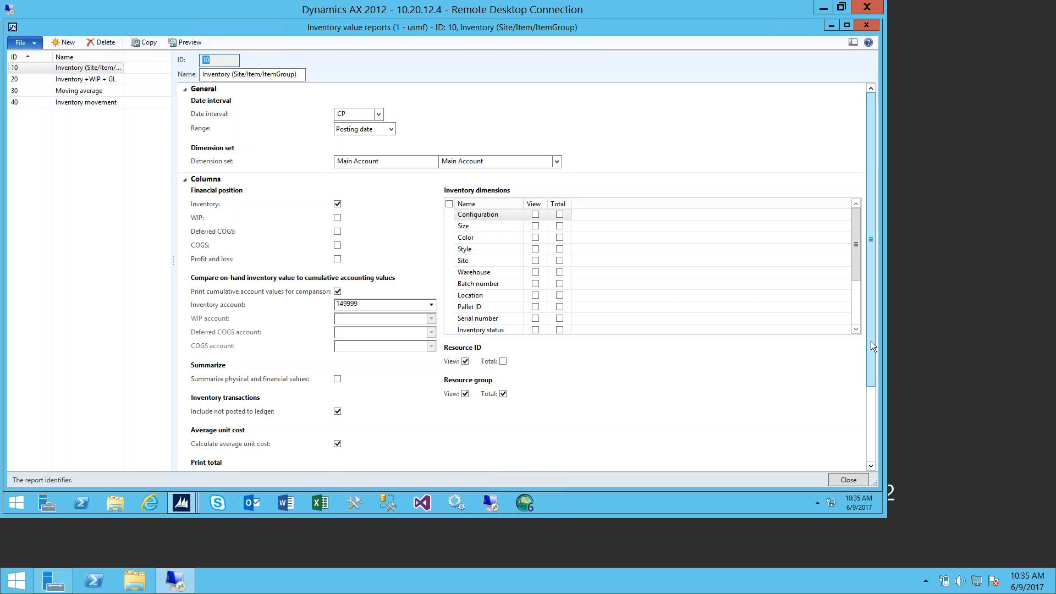
scroll(870, 341, "down", 3)
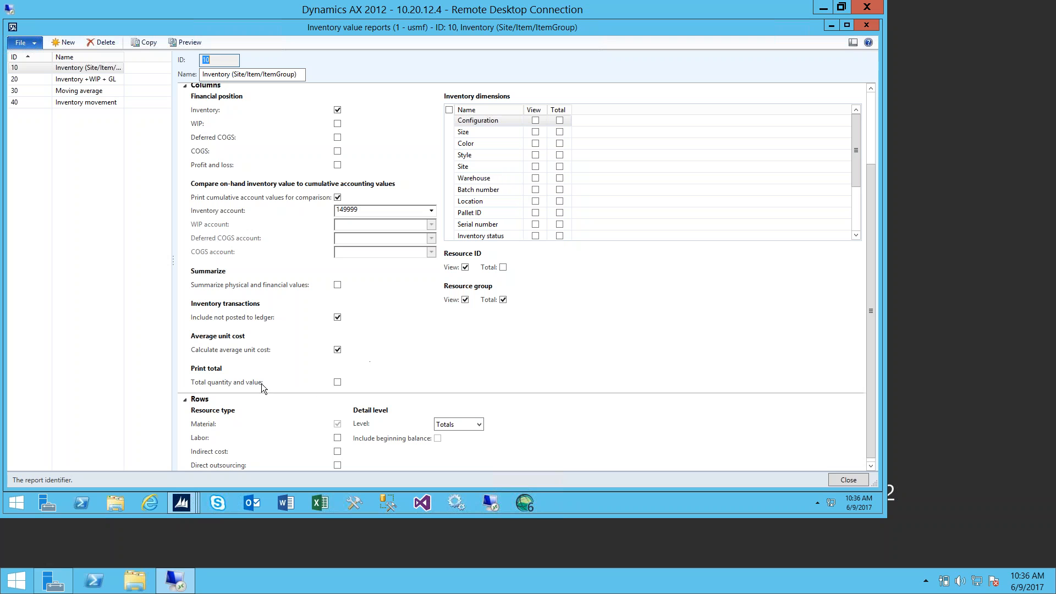
left_click(338, 382)
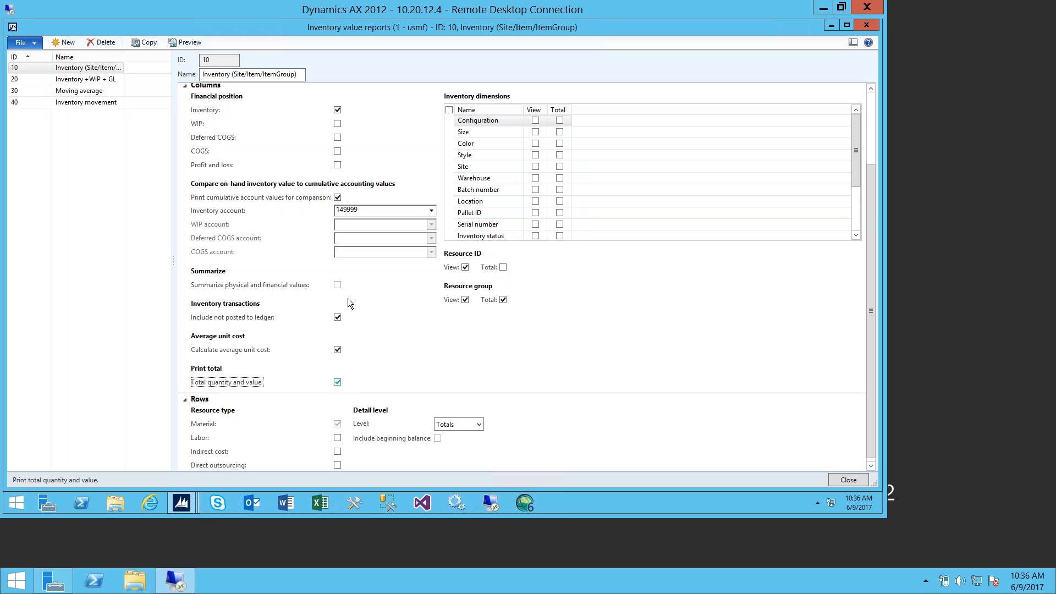
left_click(337, 382)
left_click(337, 286)
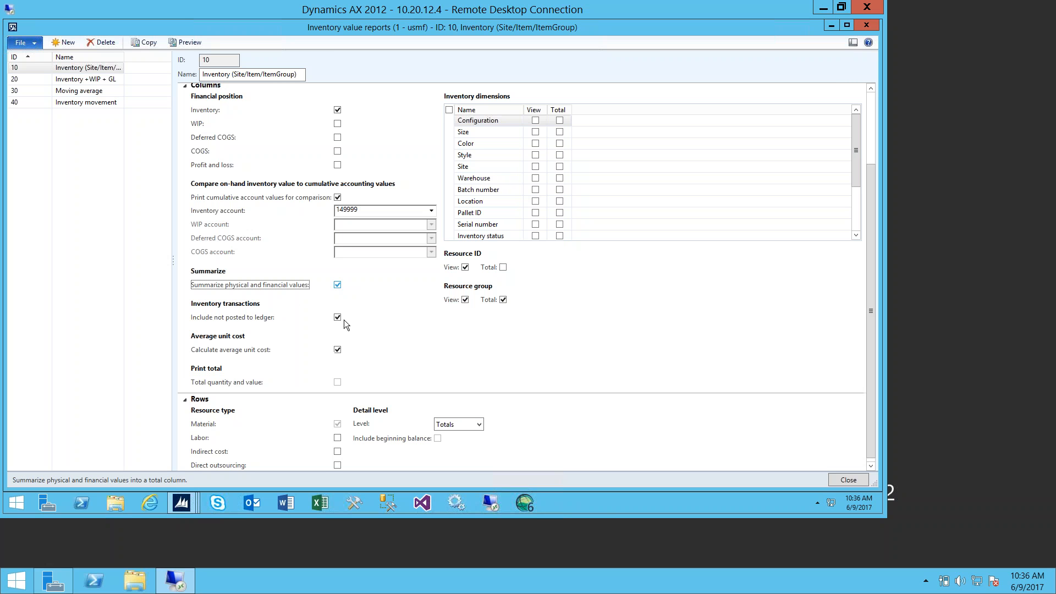
left_click(338, 284)
left_click(337, 383)
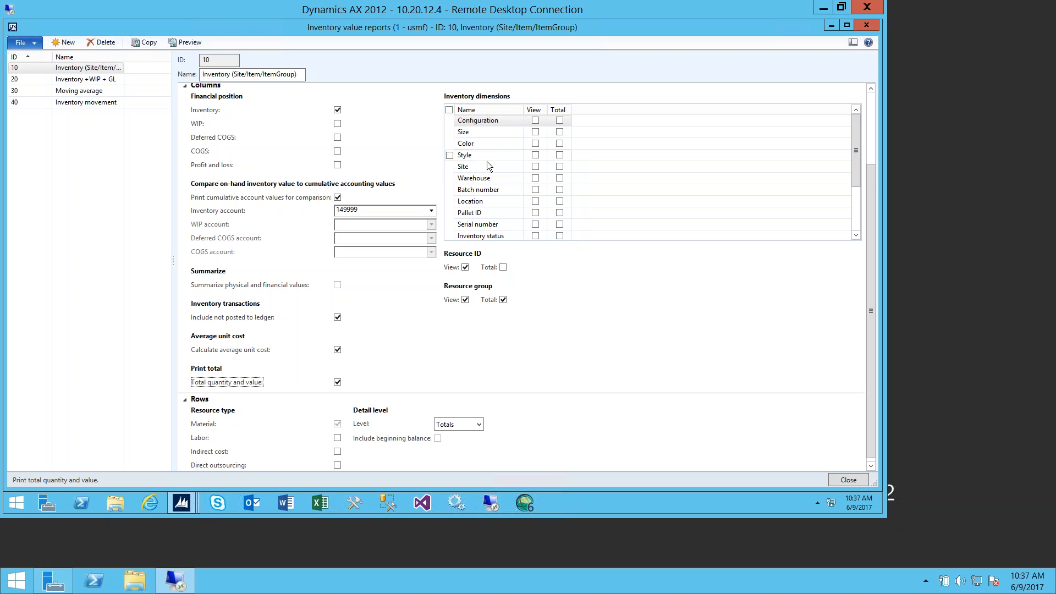
Step: Enable both View and Total for the Site inventory dimension in report 10
left_click_drag(854, 166, 839, 139)
left_click(535, 166)
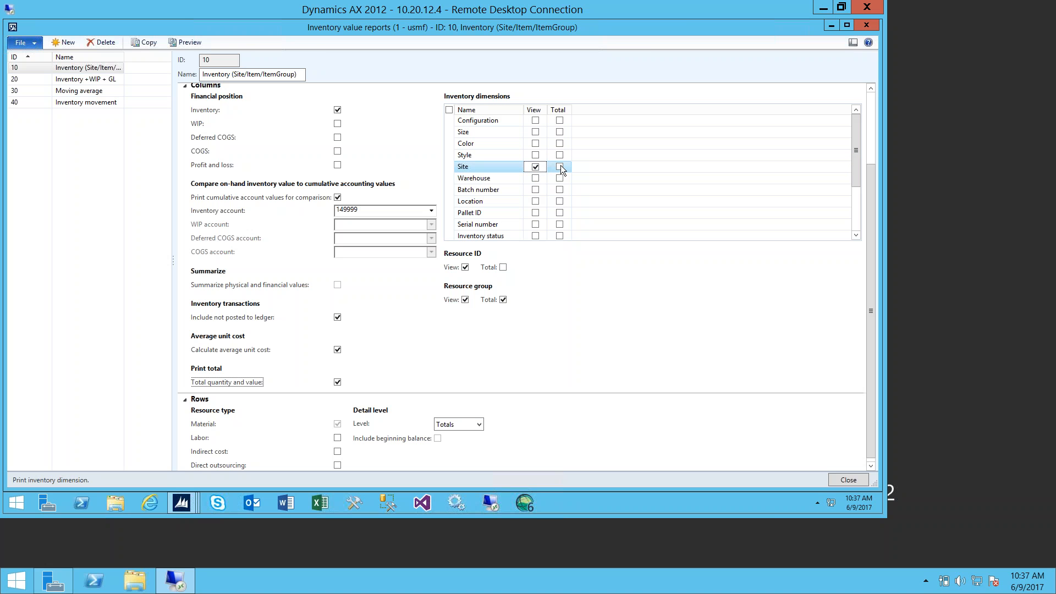
left_click(560, 166)
left_click(560, 166)
scroll(869, 213, "down", 1)
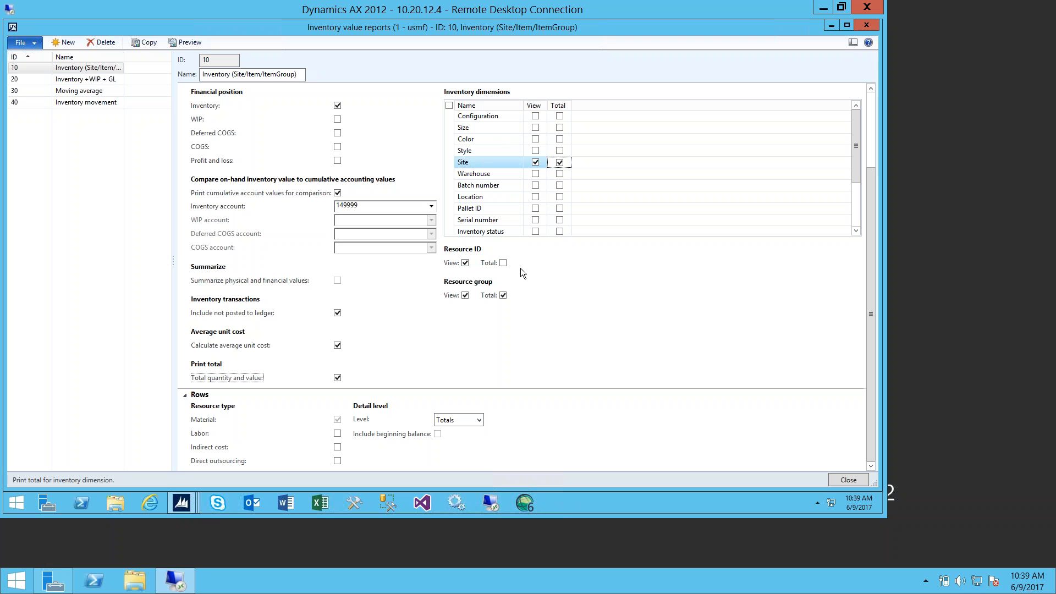
Step: Check the detail level options for report 10's rows, choose Transactions and dismiss the information message
left_click_drag(866, 314, 866, 339)
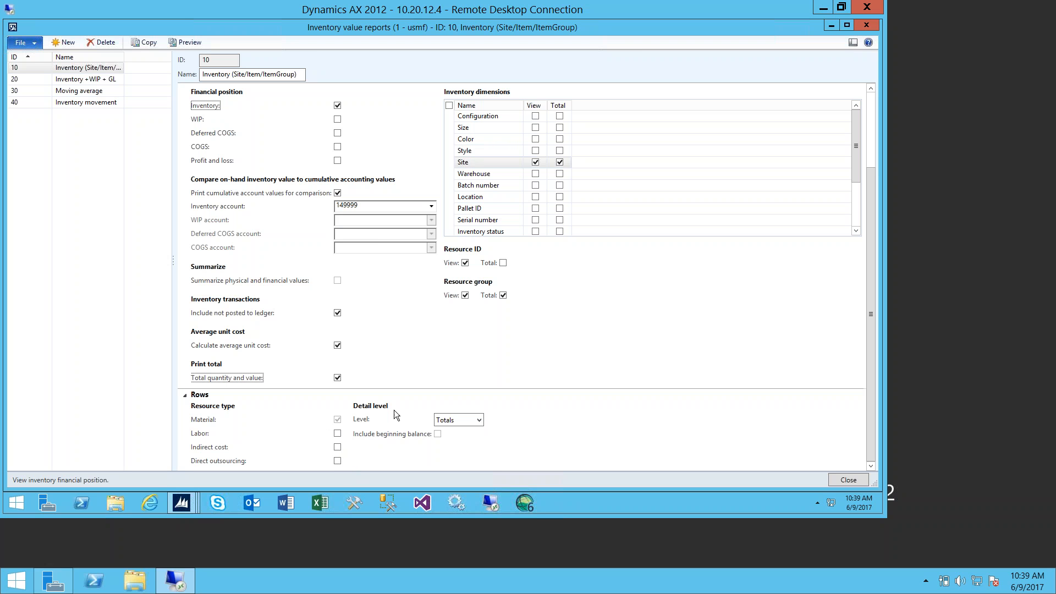
left_click(478, 421)
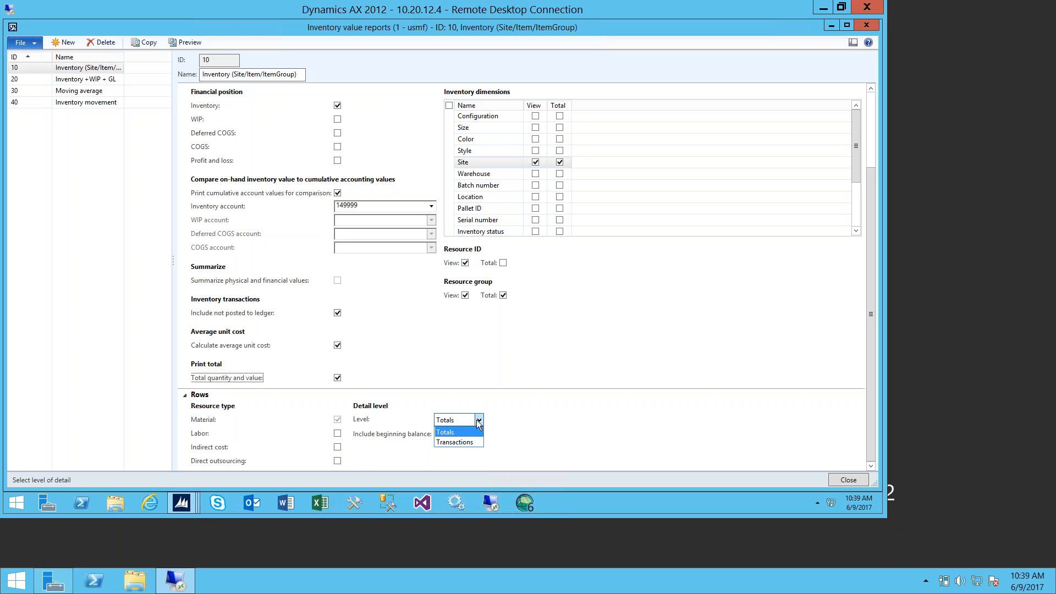
left_click(478, 421)
left_click(478, 420)
left_click(458, 444)
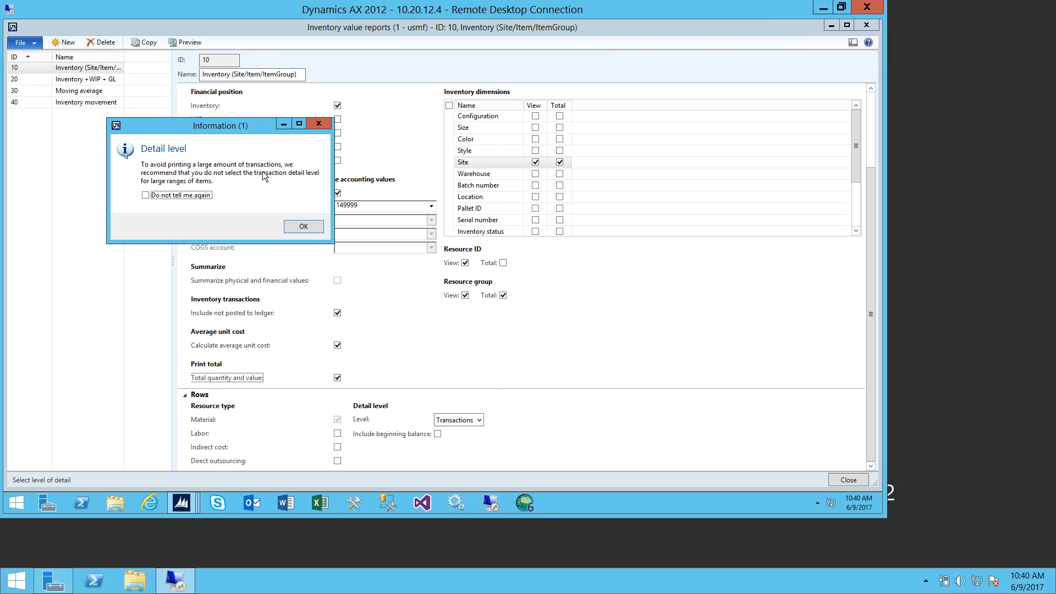
left_click(319, 123)
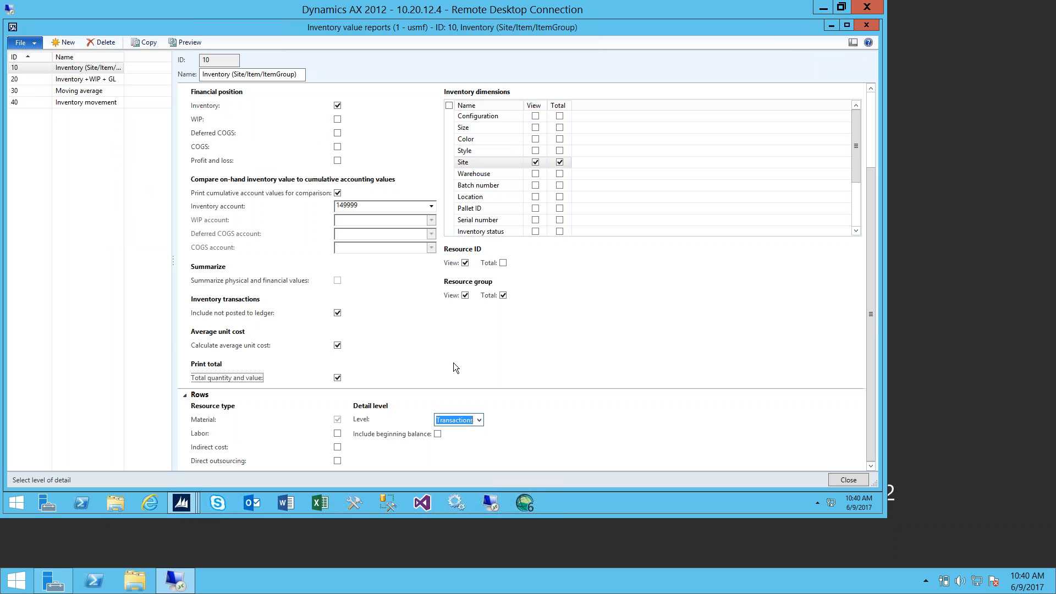
left_click(479, 420)
left_click(478, 420)
left_click(462, 443)
left_click(304, 222)
key("Tab")
left_click(480, 420)
Step: Look over all settings of report 10 and close the inventory value reports setup
left_click_drag(866, 365, 861, 113)
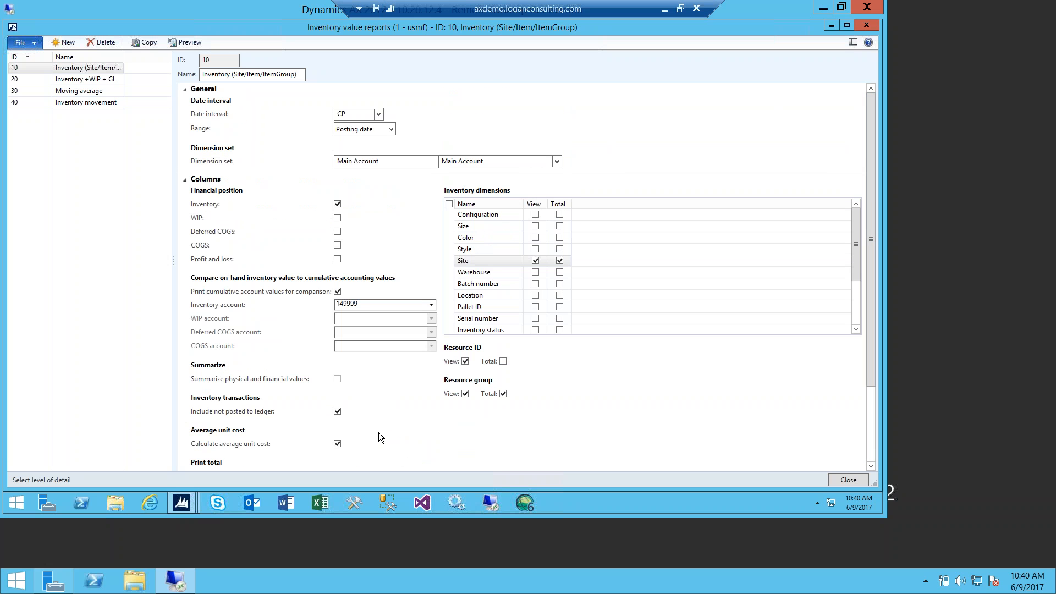
left_click_drag(866, 232, 855, 407)
left_click(873, 133)
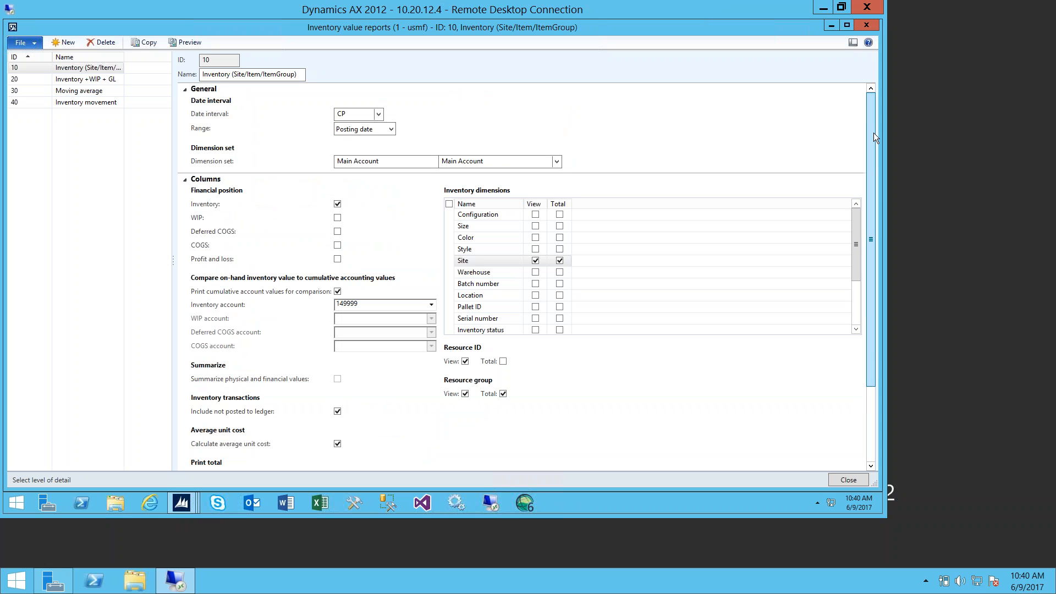
scroll(860, 231, "down", 3)
scroll(830, 205, "up", 3)
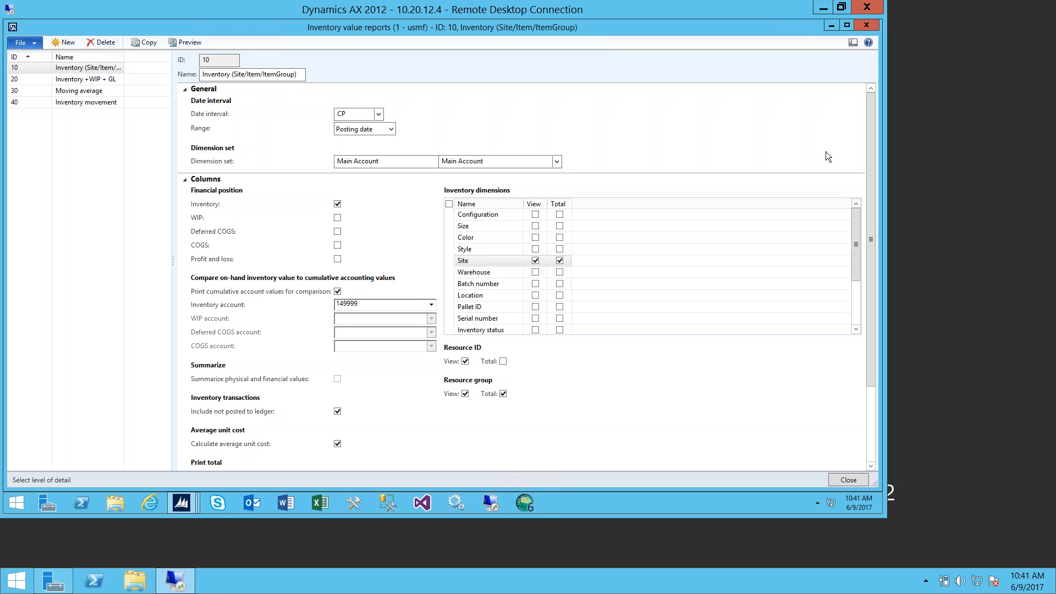
left_click(865, 27)
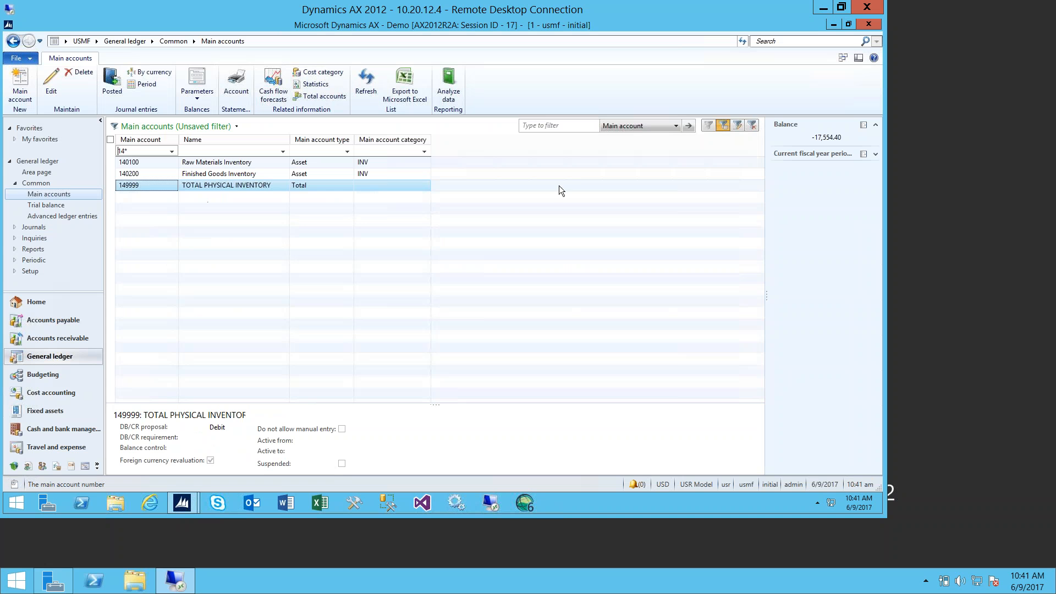
Step: Open the Inventory value report from the inventory value status reports of the Inventory management module
left_click(96, 42)
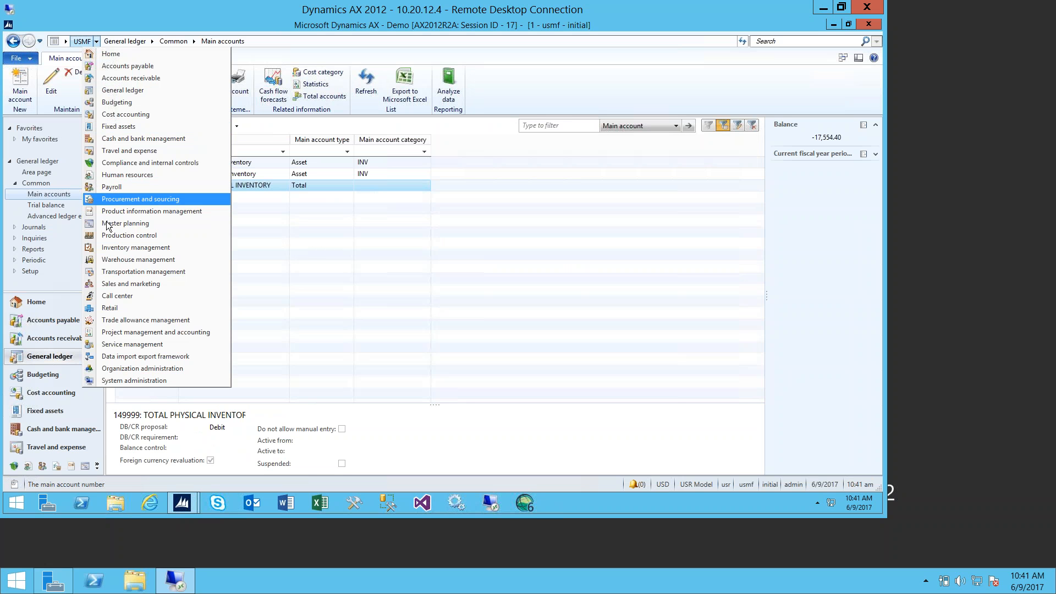
left_click(119, 246)
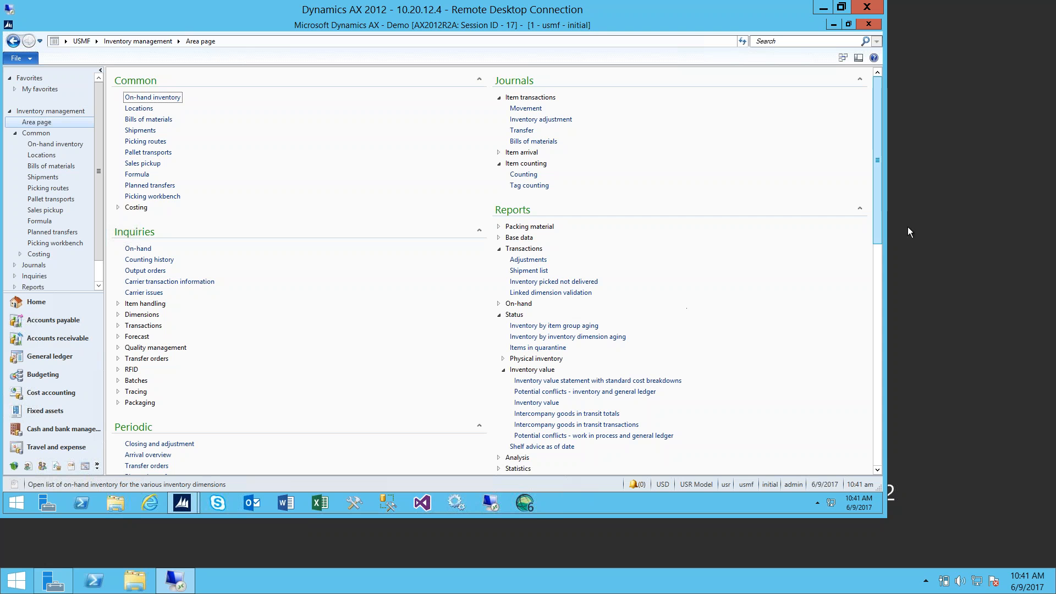
scroll(876, 222, "down", 4)
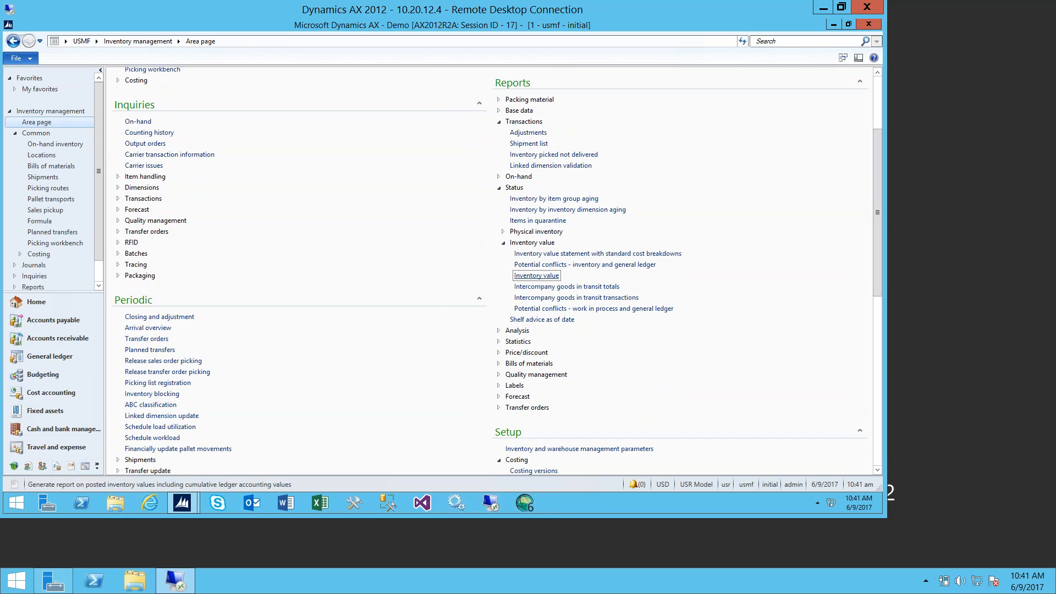
left_click(536, 275)
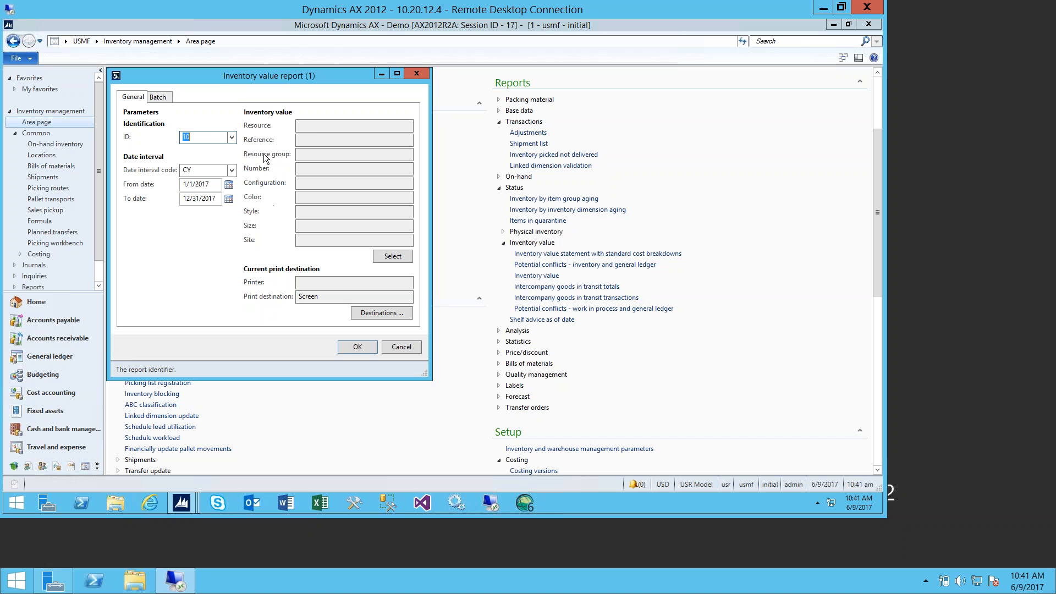
Step: Choose 10, the Site/Item/ItemGroup inventory report, as the report ID to run
left_click_drag(225, 78, 246, 88)
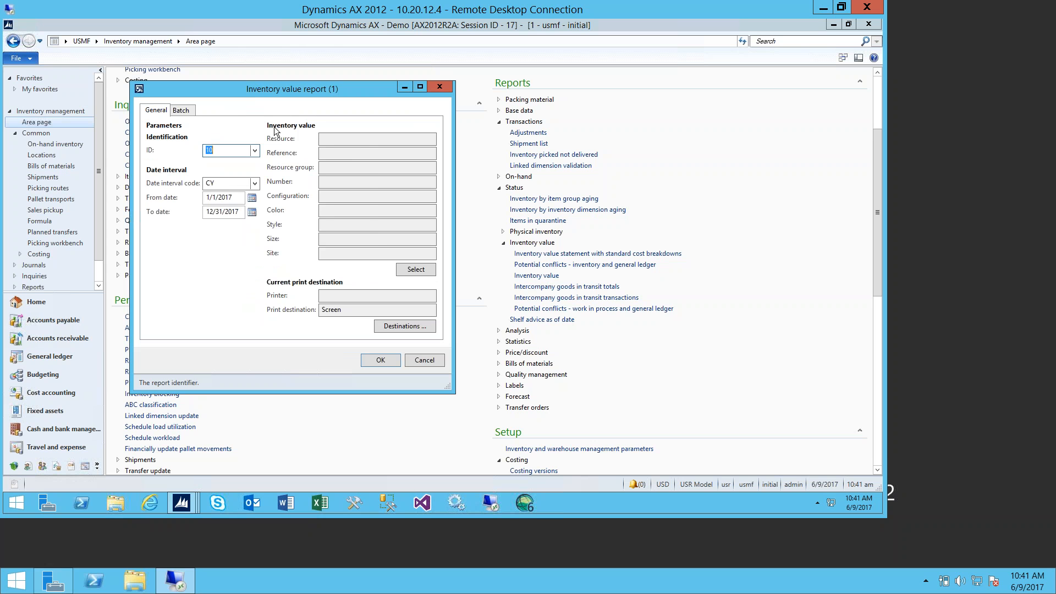
left_click(254, 150)
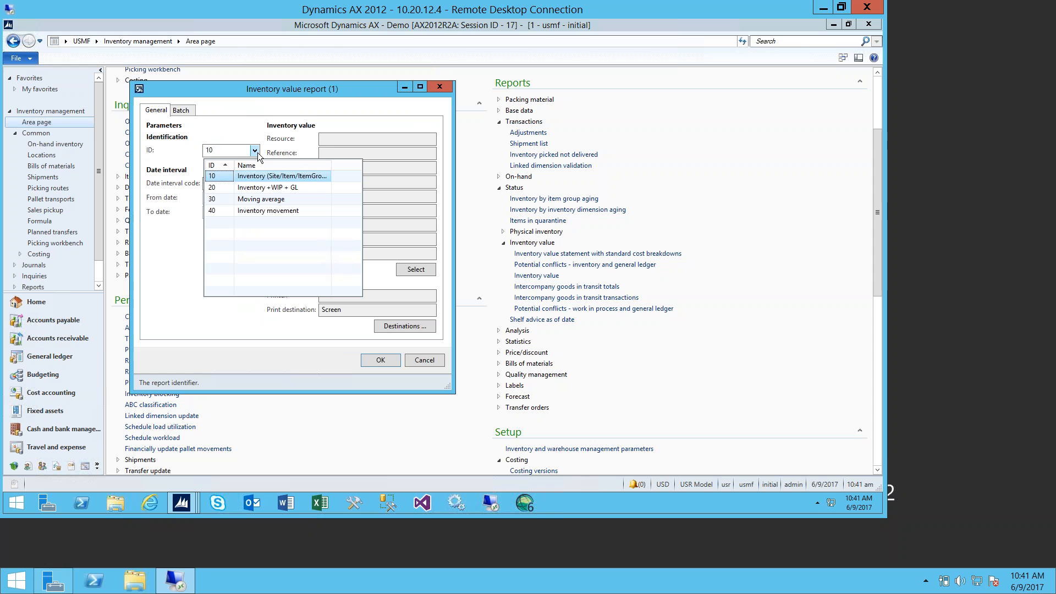
left_click(219, 177)
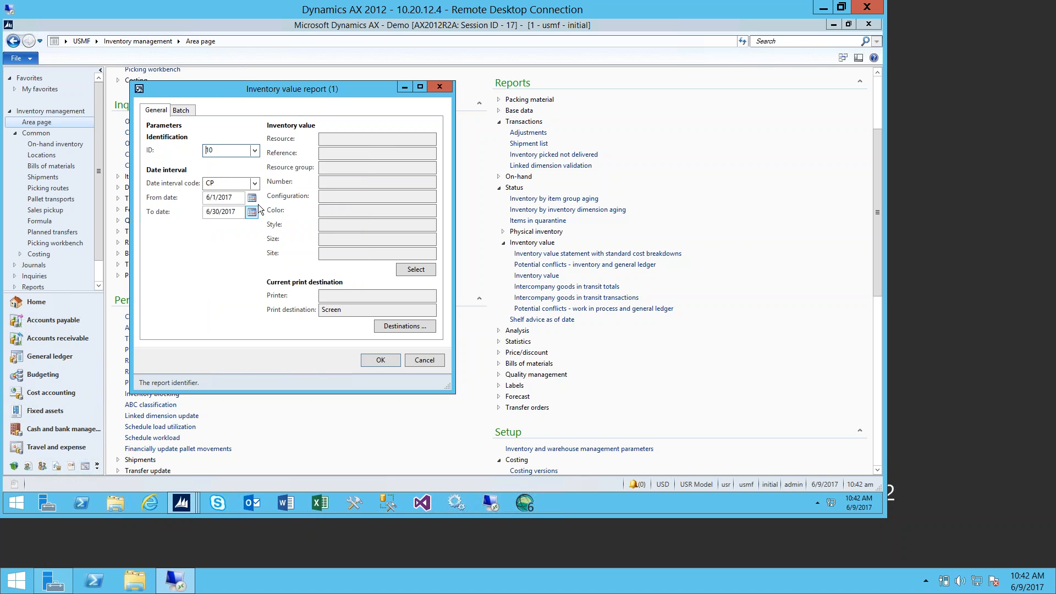
Step: Check the CP date interval and the selection fields, and run inventory value report 10 to screen for 6/1/2017 to 6/30/2017
left_click(212, 184)
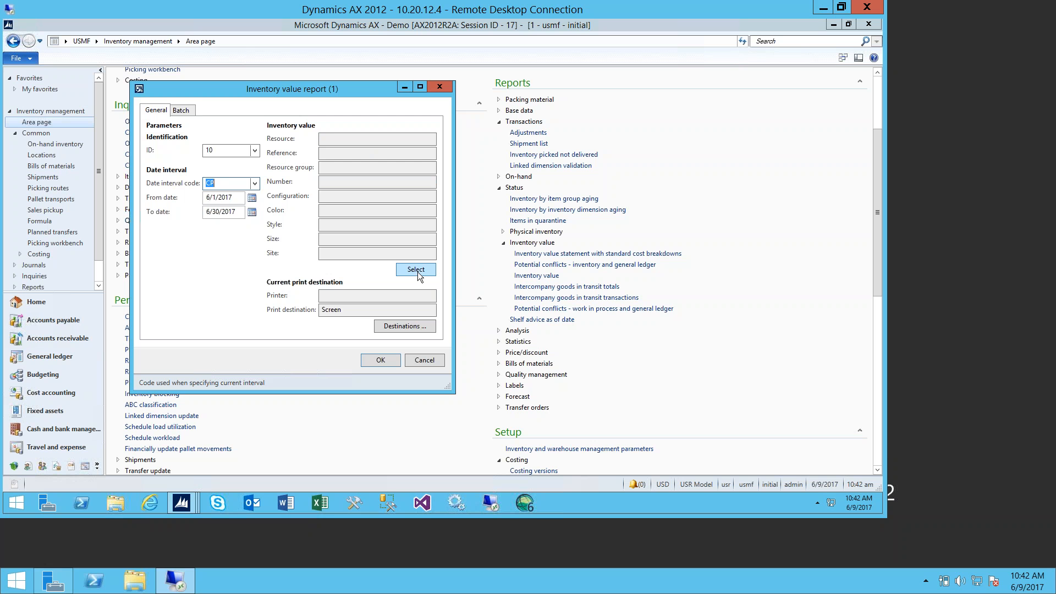
left_click(331, 140)
left_click(378, 167)
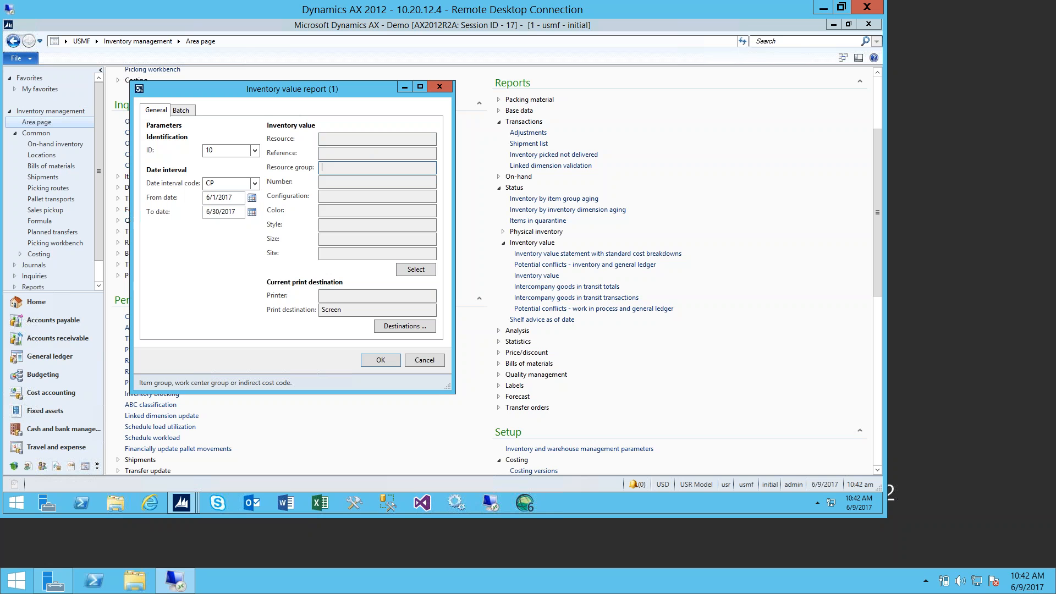
left_click(324, 186)
left_click(327, 211)
left_click(330, 238)
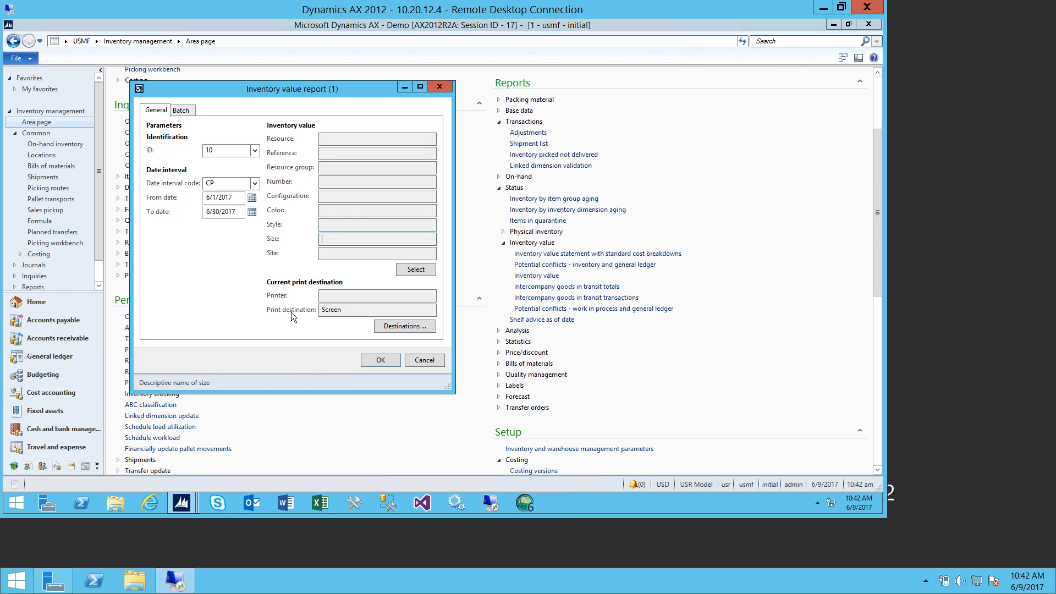
left_click(380, 361)
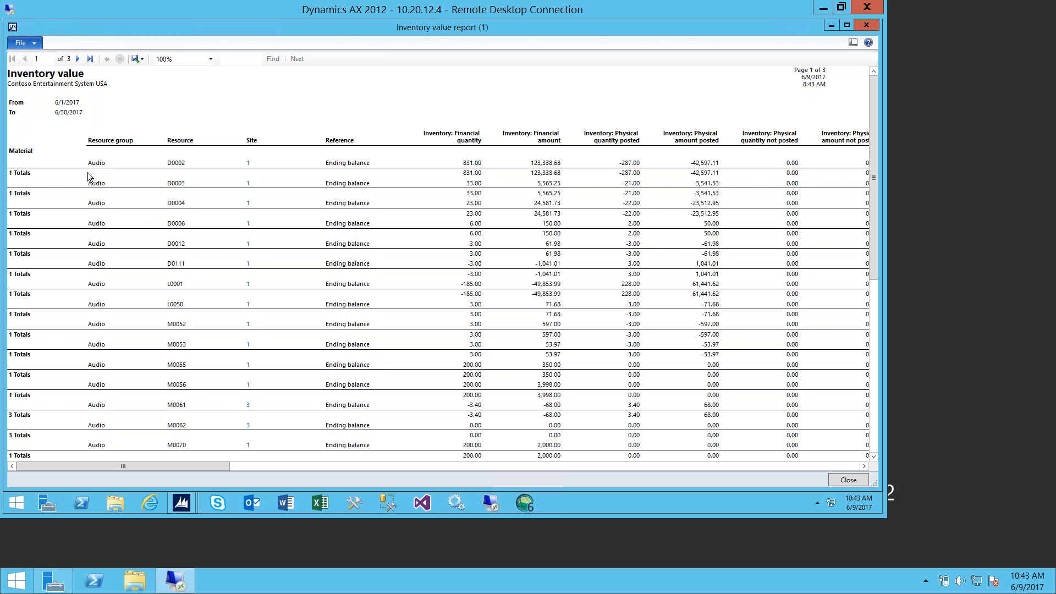
Step: Maximize the inventory value report and examine page 1's columns from financial quantity across to average unit cost
left_click(845, 26)
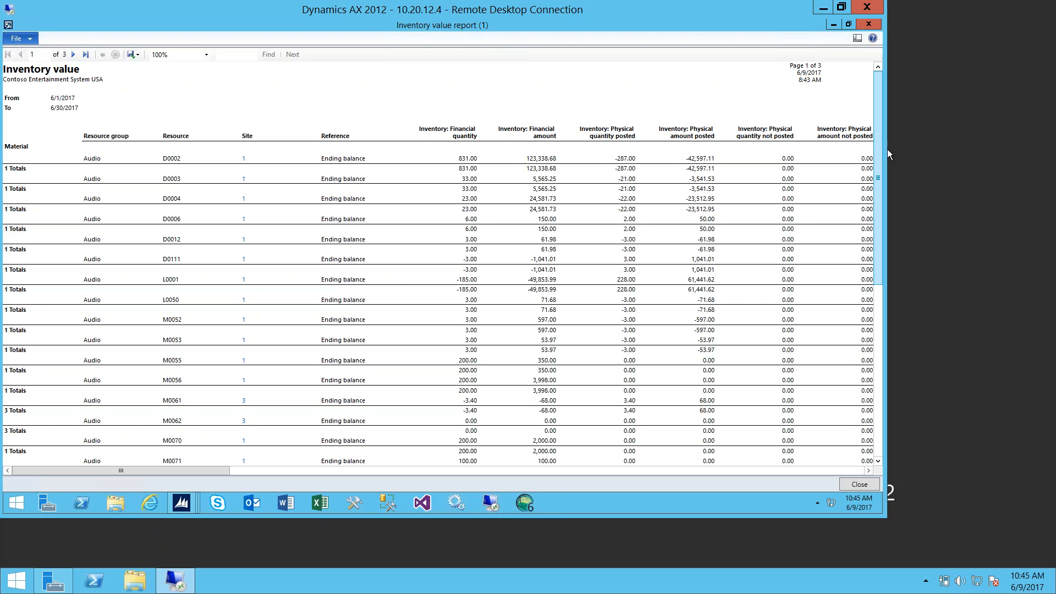
left_click_drag(203, 471, 257, 462)
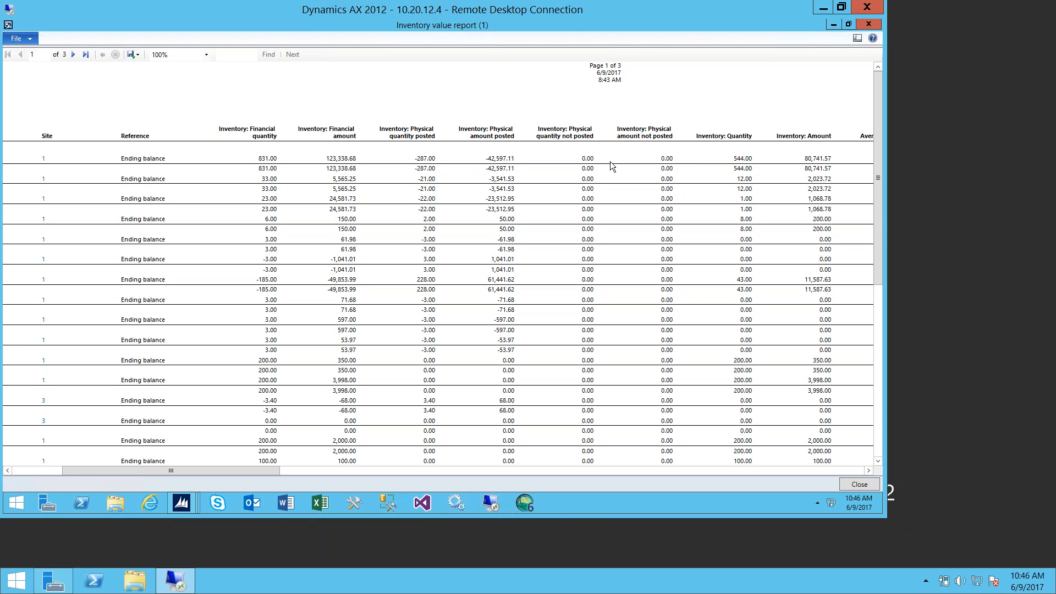
left_click(869, 470)
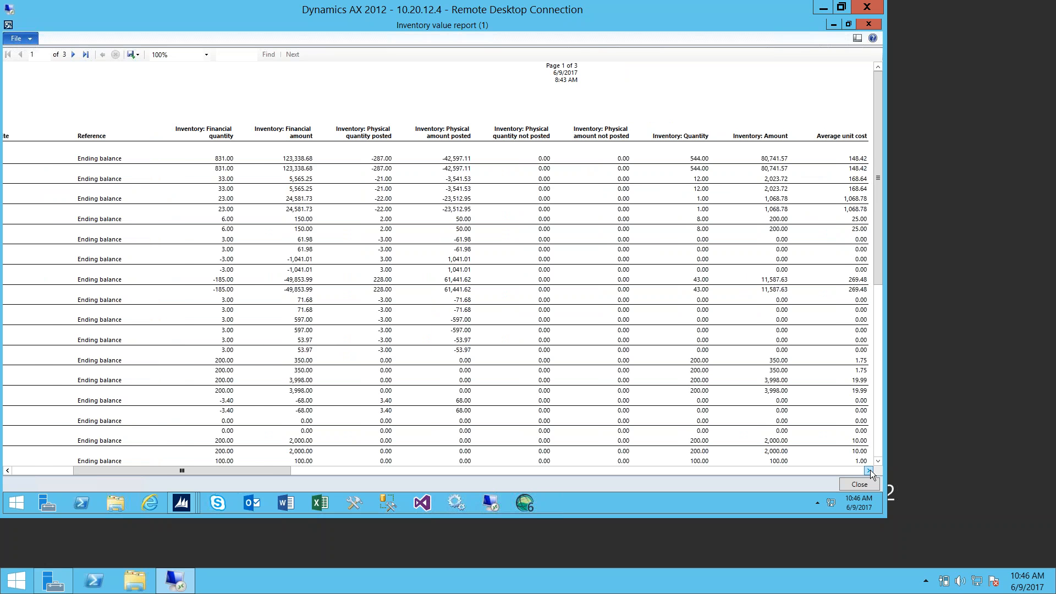
left_click(869, 470)
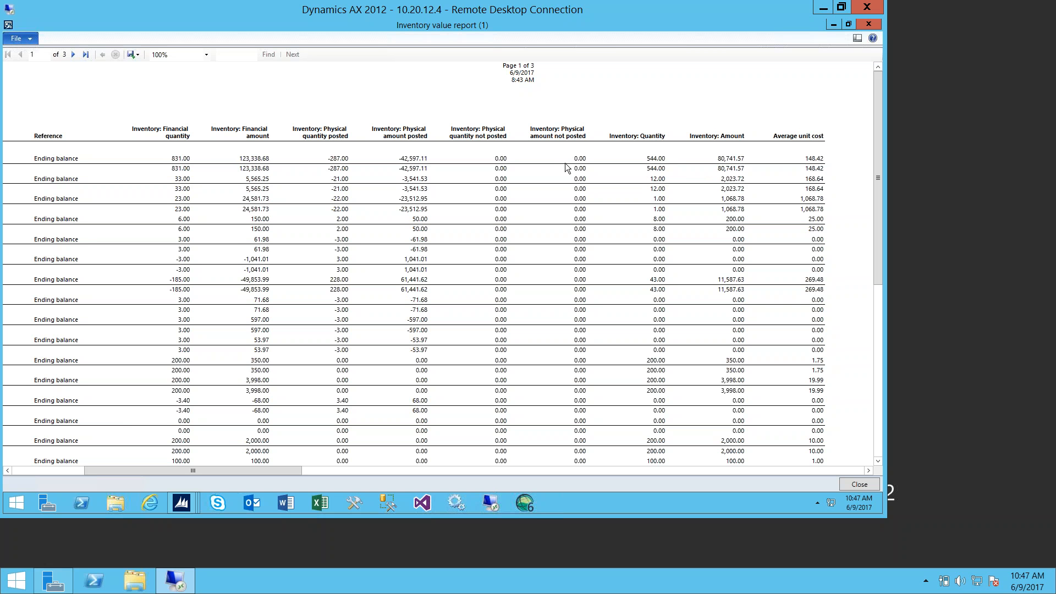
Step: Switch to the PowerPoint presentation and present the FAQ slide, restarting the slide show from the current slide
mouse_move(505, 2)
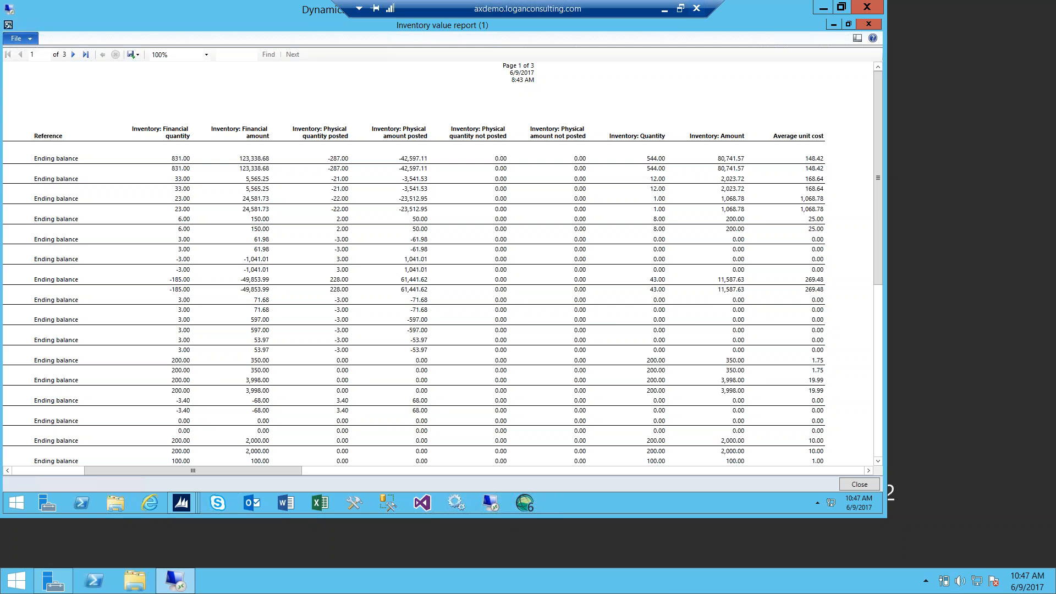
left_click(680, 8)
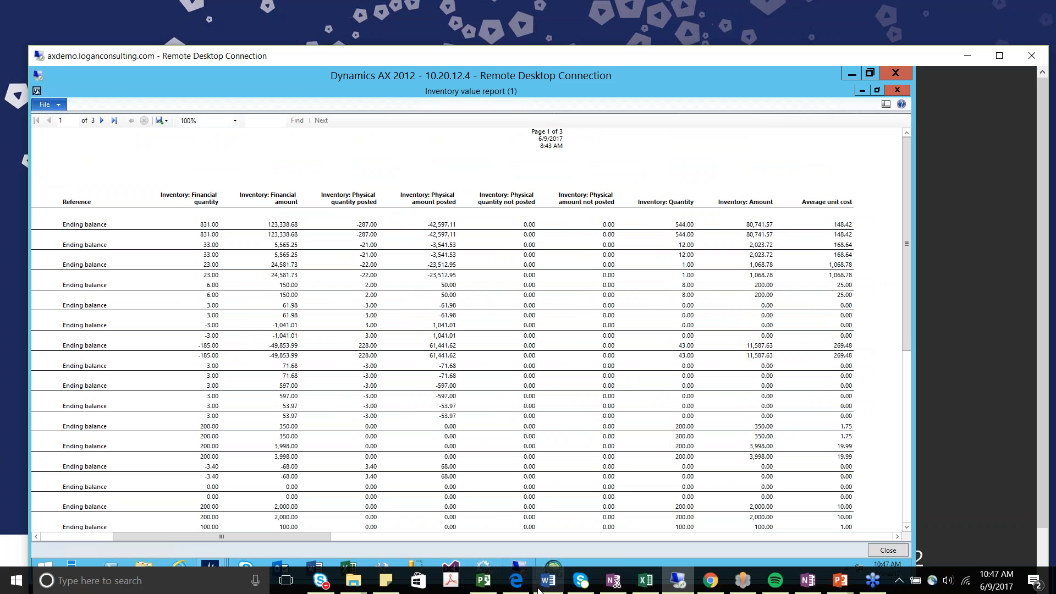
mouse_move(579, 584)
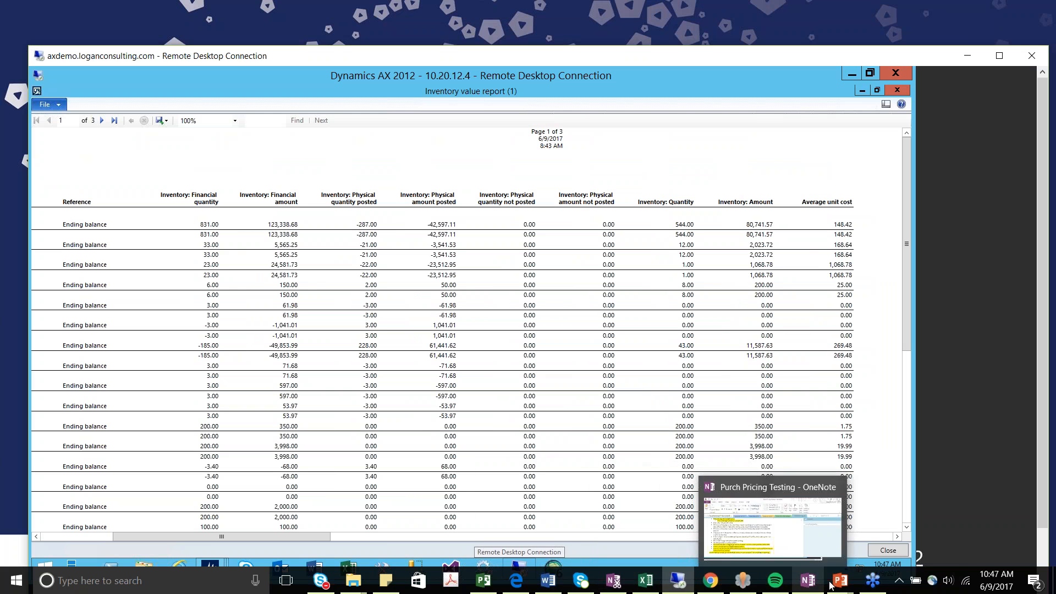
left_click(881, 529)
left_click(519, 324)
left_click(520, 324)
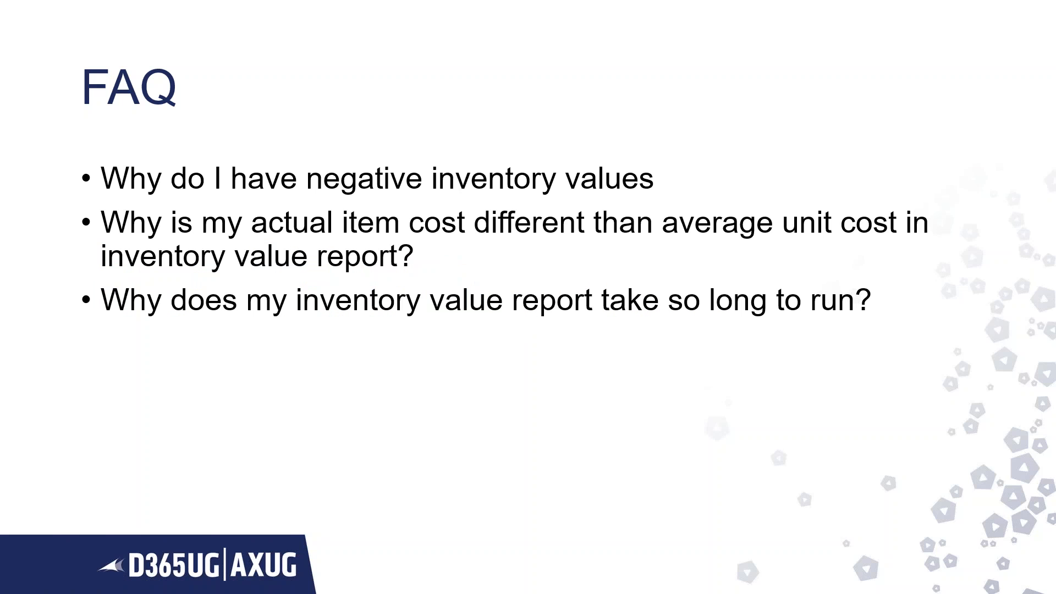
key("Escape")
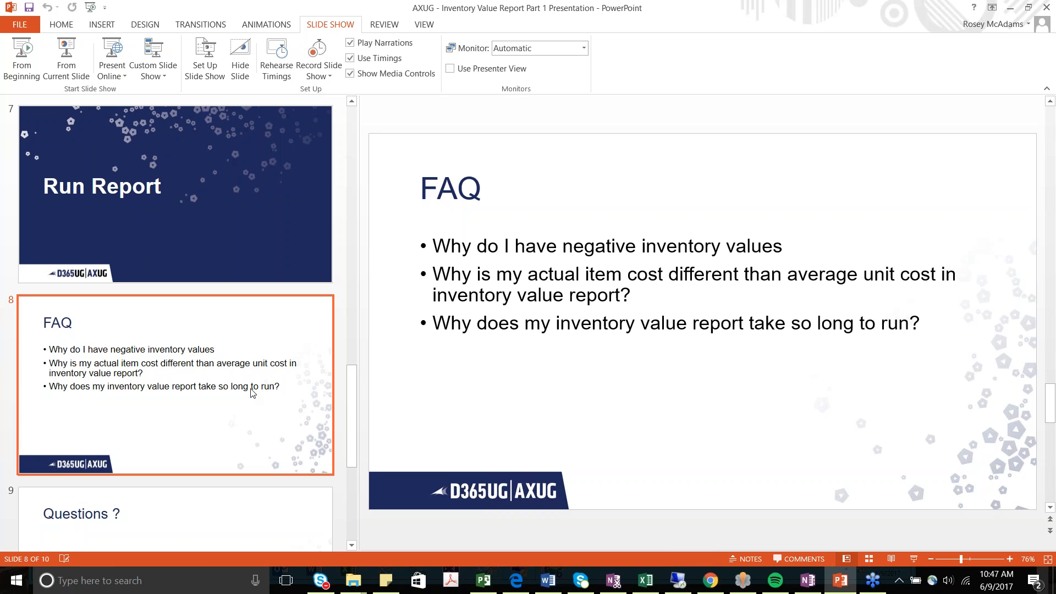
left_click(66, 58)
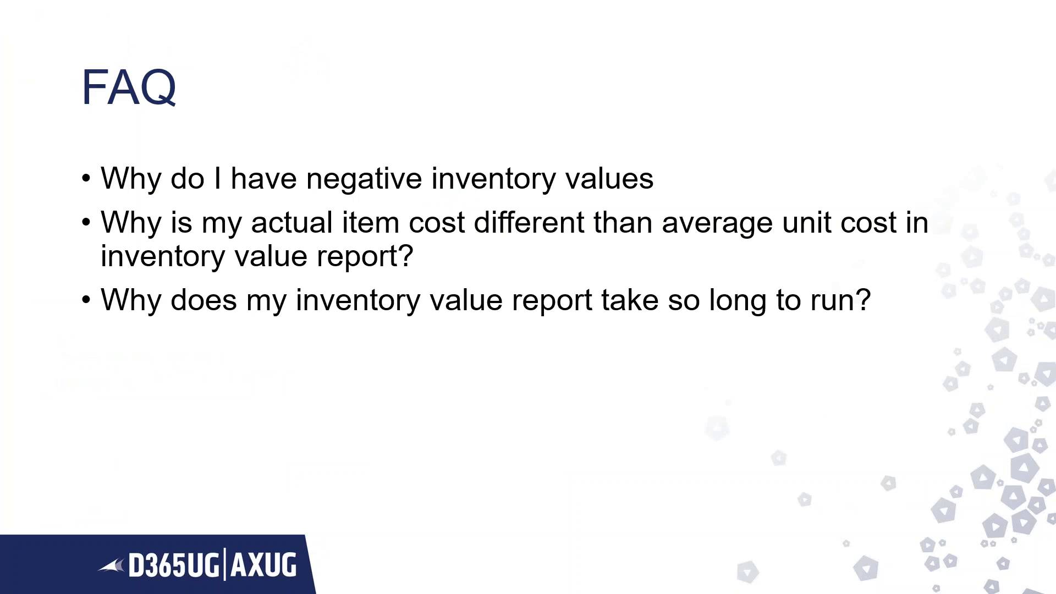
Step: Switch back to the inventory value report in Dynamics AX and examine page 1 for negative inventory amounts and unit costs
key("super")
left_click(677, 580)
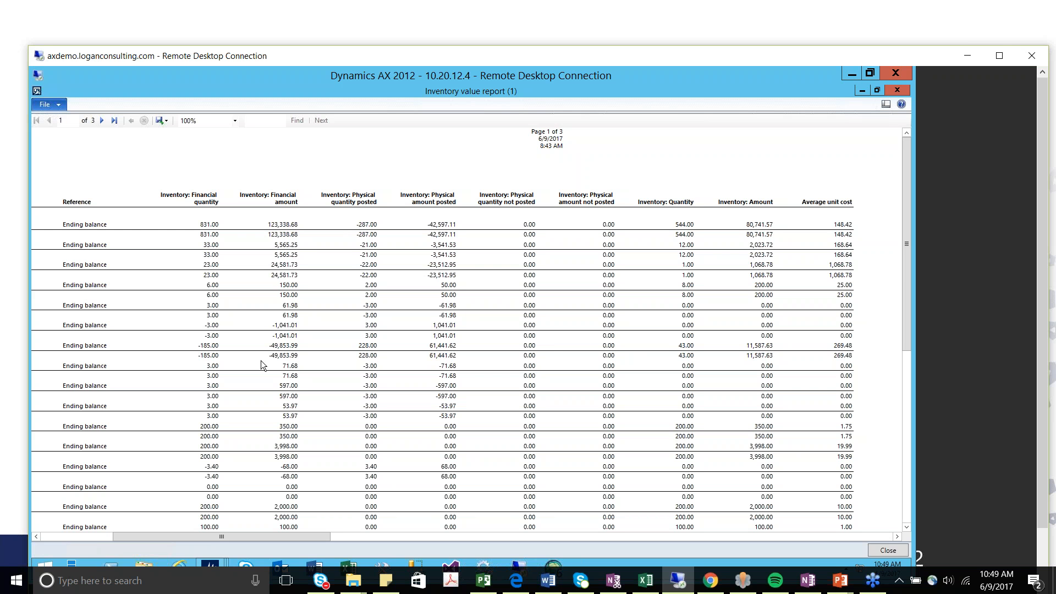
left_click_drag(903, 292, 905, 358)
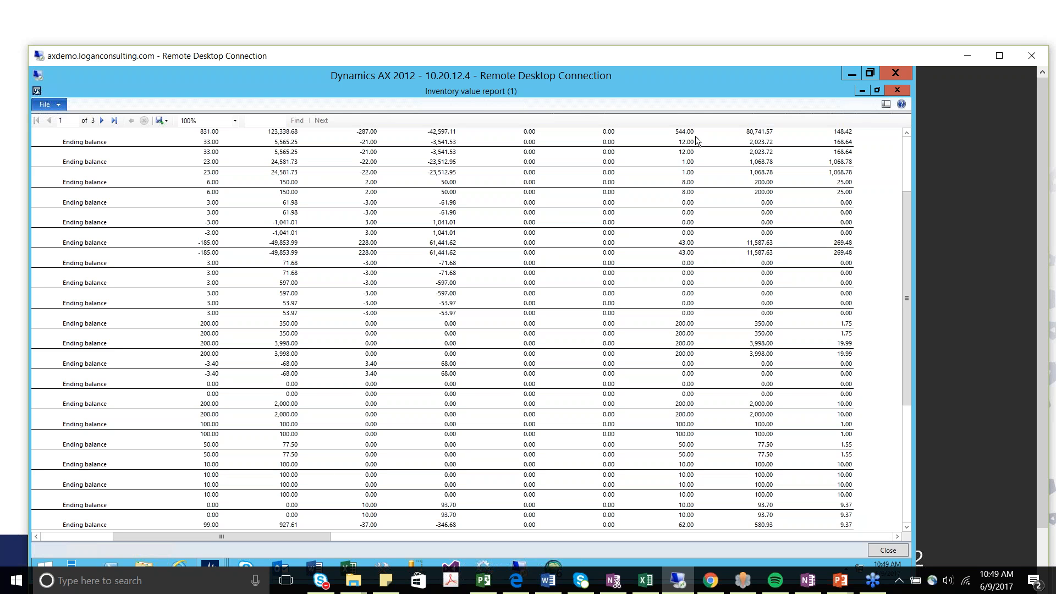
left_click_drag(909, 202, 906, 109)
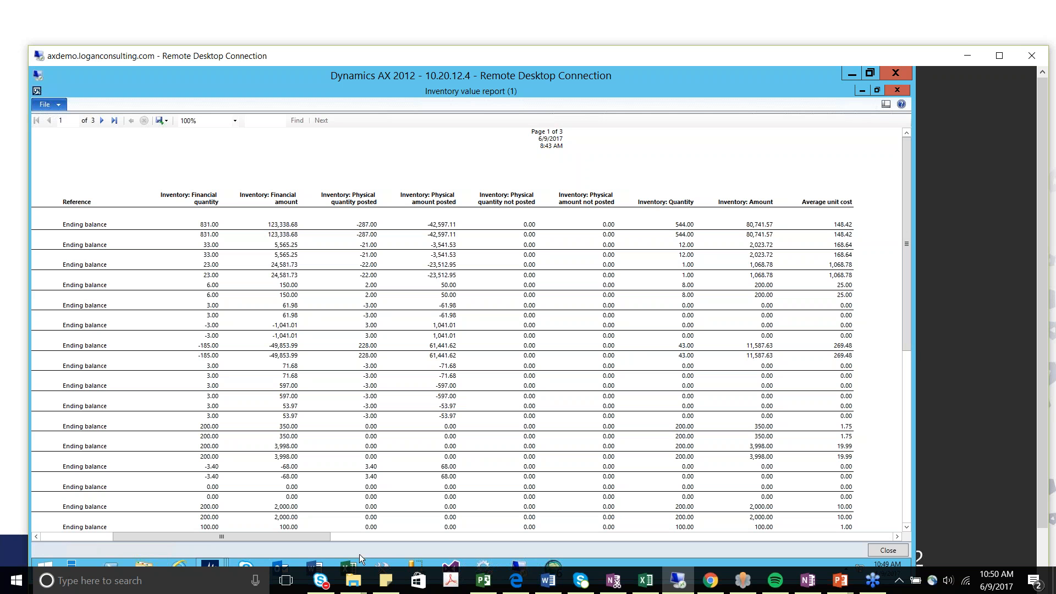
Step: Look through the item and resource group totals on page 2 of the report and go on to page 3
left_click_drag(906, 245, 886, 516)
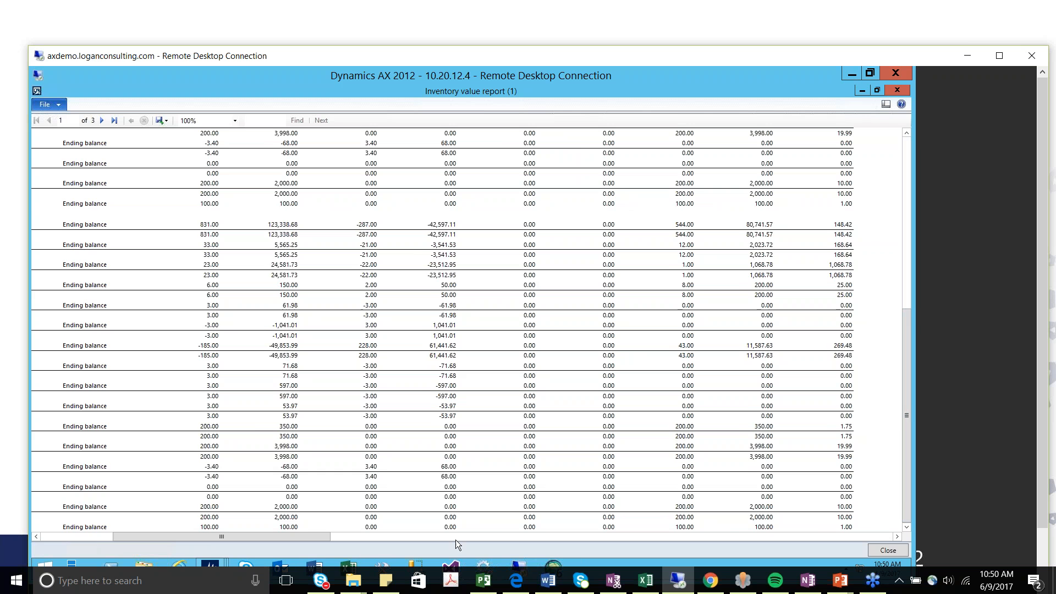
left_click_drag(60, 547, 40, 542)
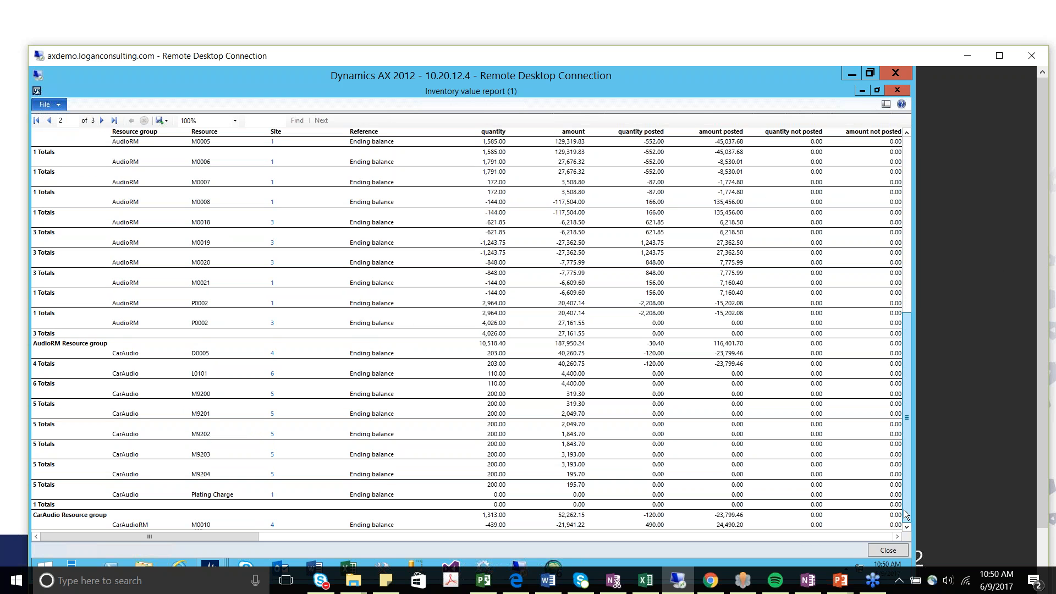
scroll(903, 517, "down", 10)
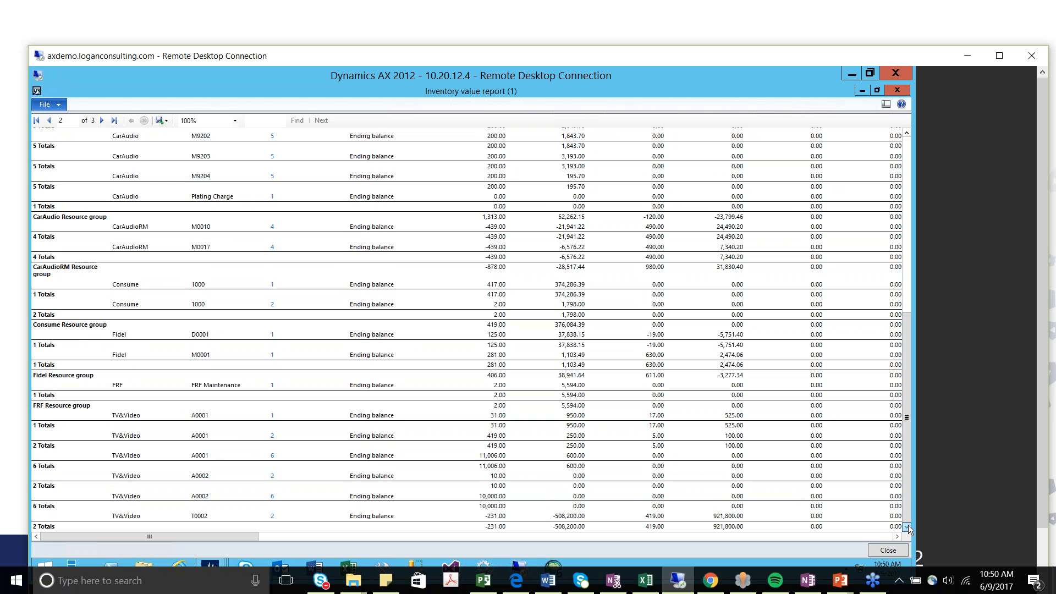
left_click(101, 121)
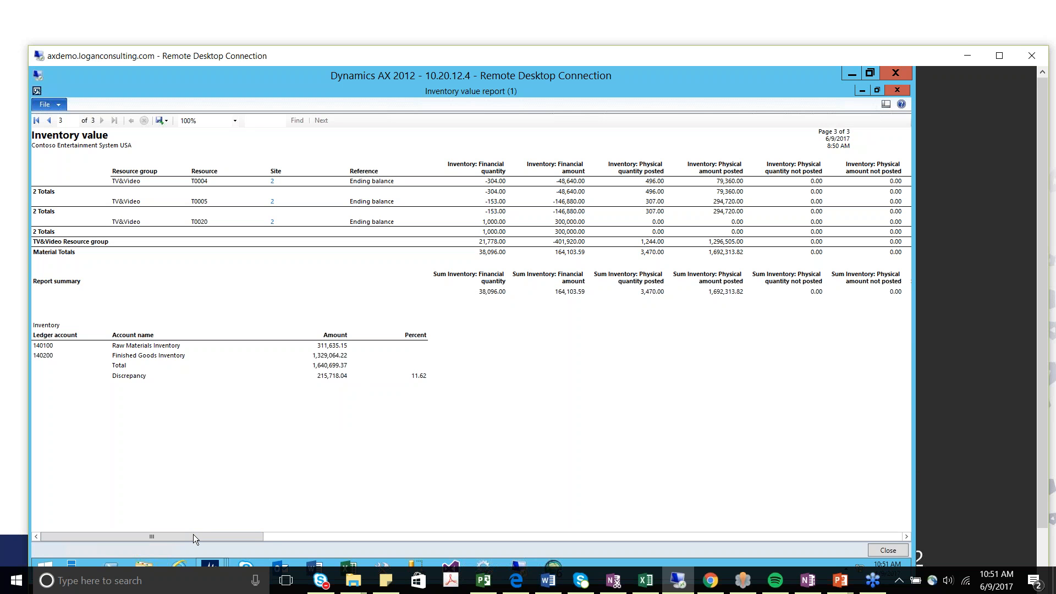
Step: Compare the report summary's inventory amount with the ledger account total and discrepancy on page 3
left_click_drag(197, 532, 362, 527)
left_click_drag(255, 536, 61, 532)
left_click_drag(179, 538, 217, 534)
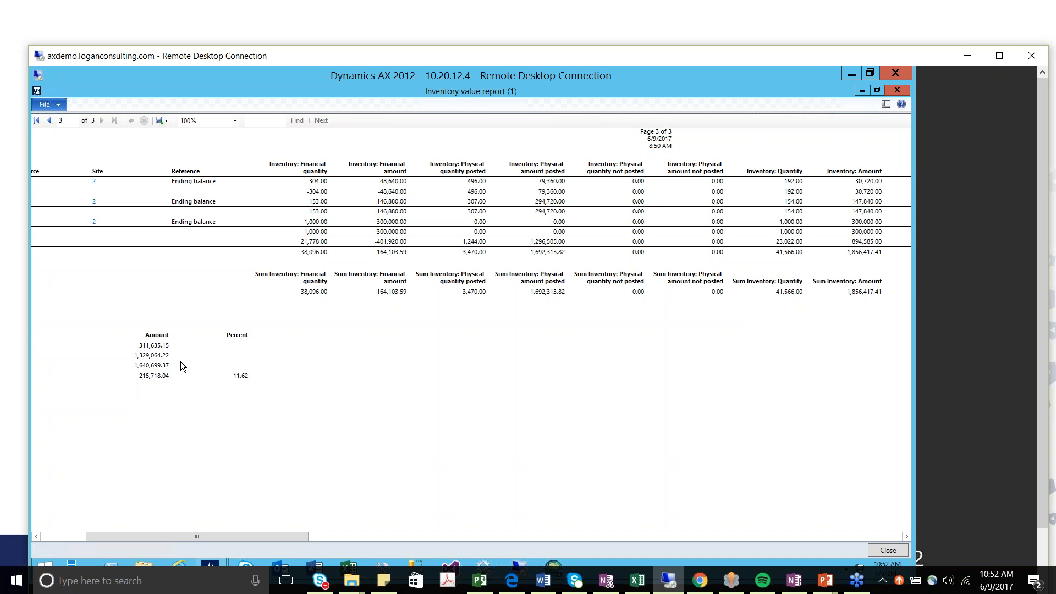
left_click_drag(212, 536, 69, 535)
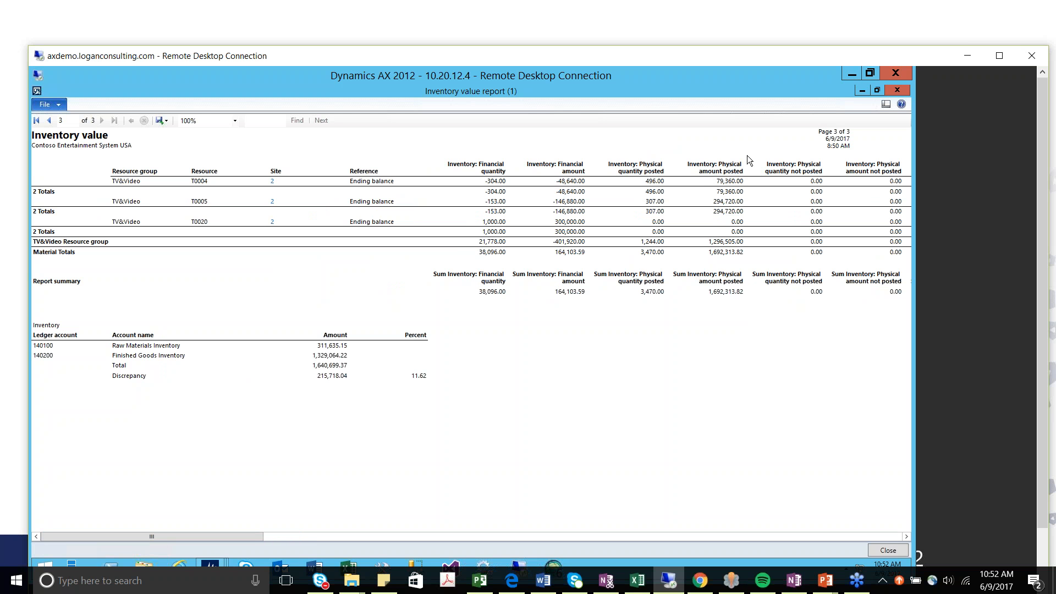
Step: Reposition the remote desktop window to fit the report, return to page 2 and examine its resource group balances
left_click_drag(674, 56, 651, 41)
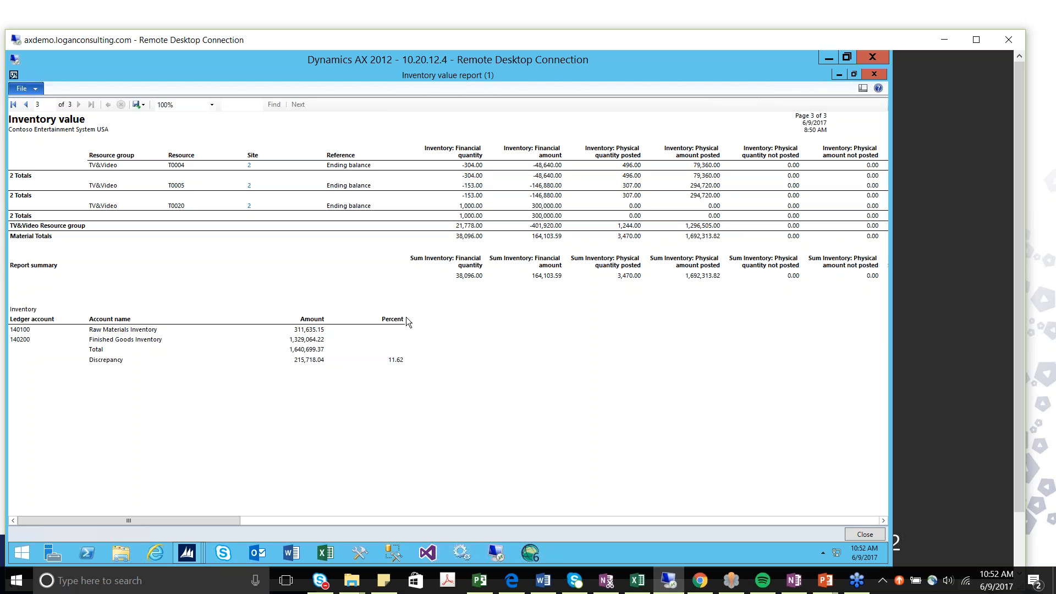
scroll(691, 301, "up", 2)
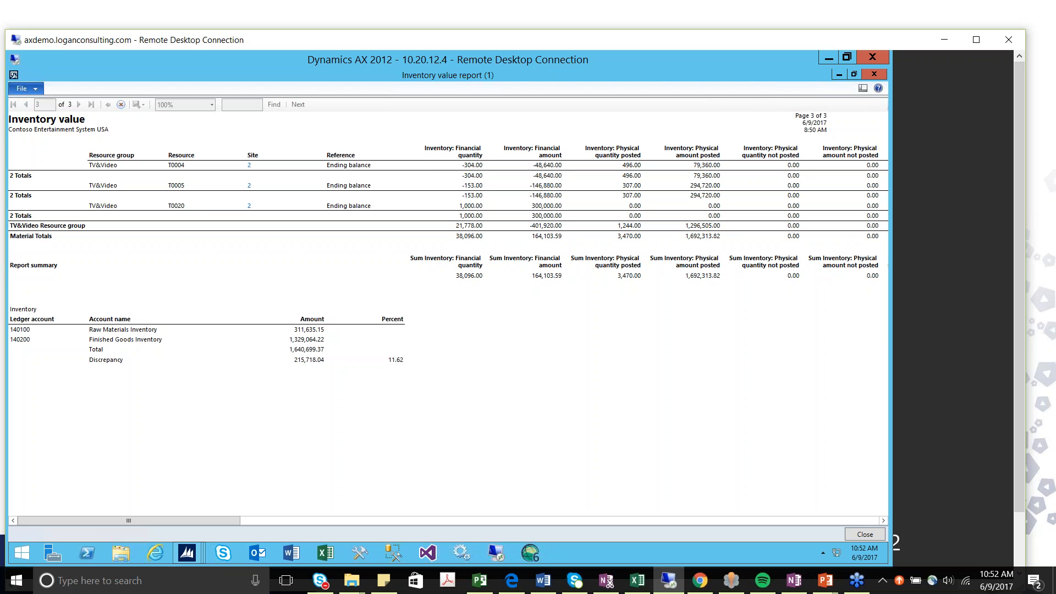
scroll(443, 313, "up", 7)
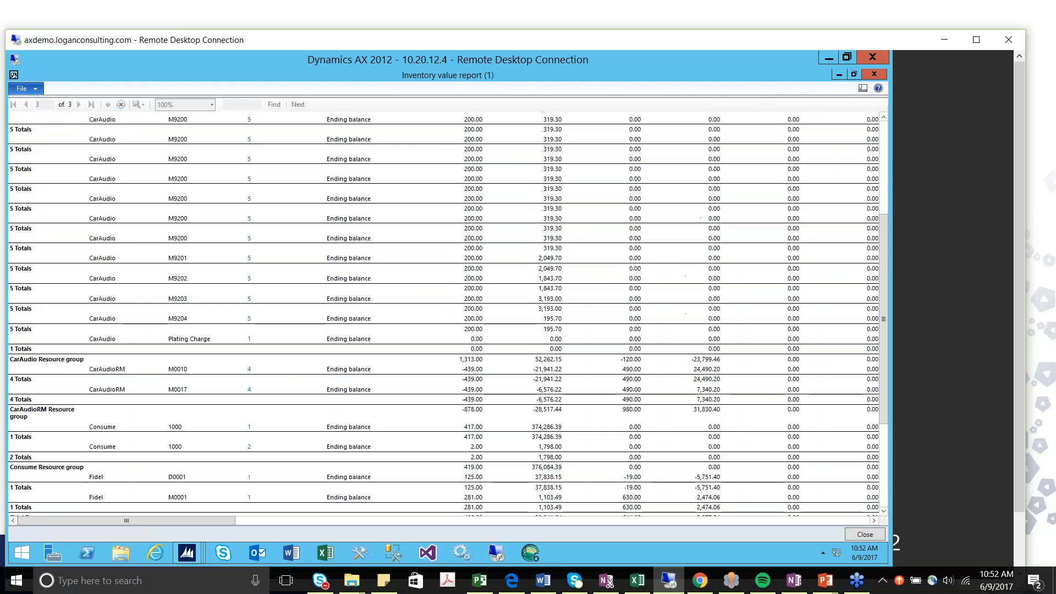
left_click_drag(882, 236, 885, 275)
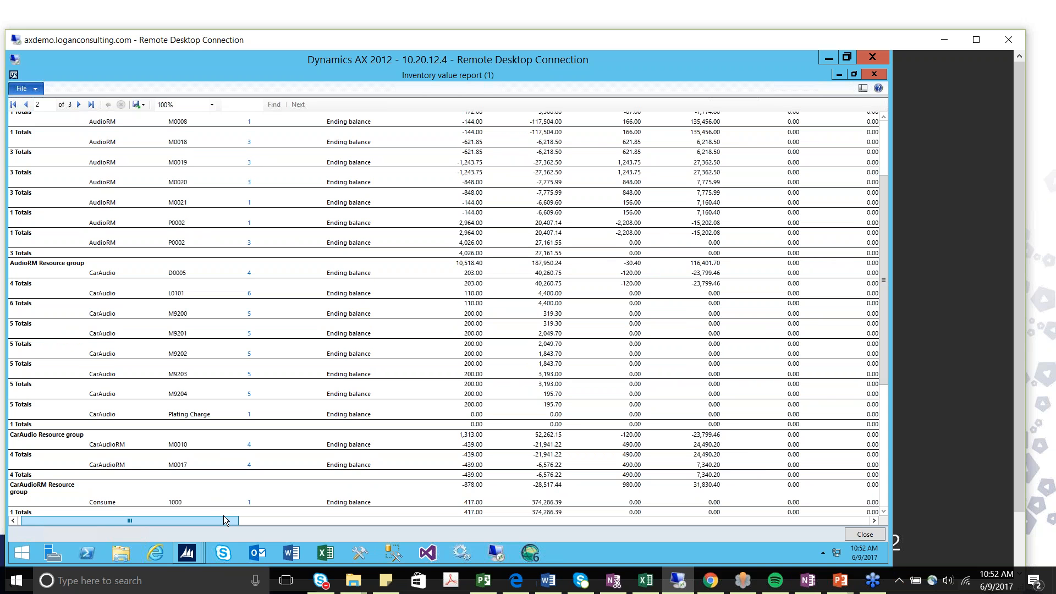
left_click_drag(228, 514, 183, 517)
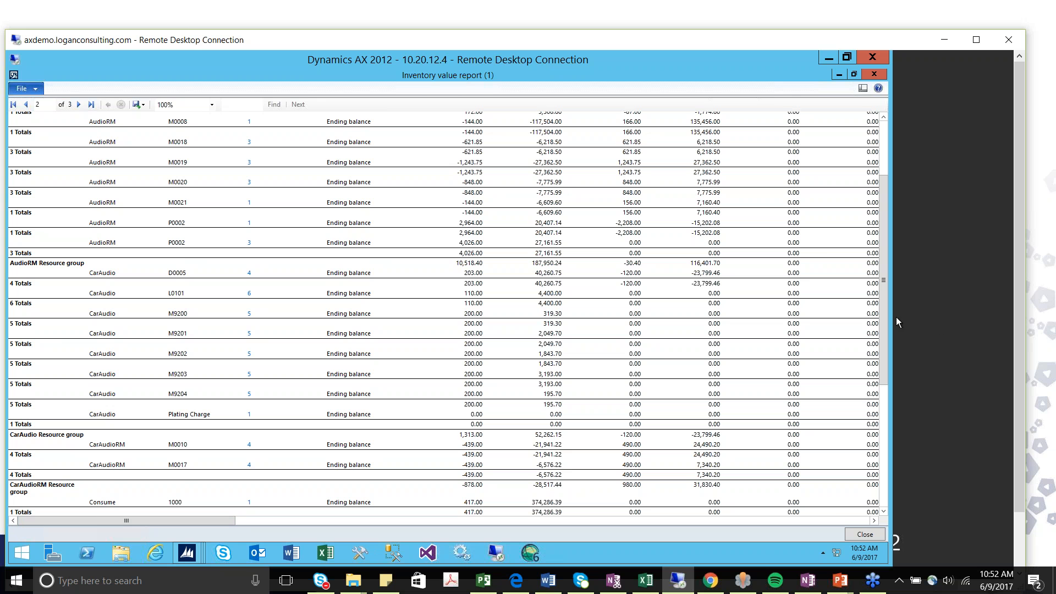
left_click_drag(883, 288, 870, 197)
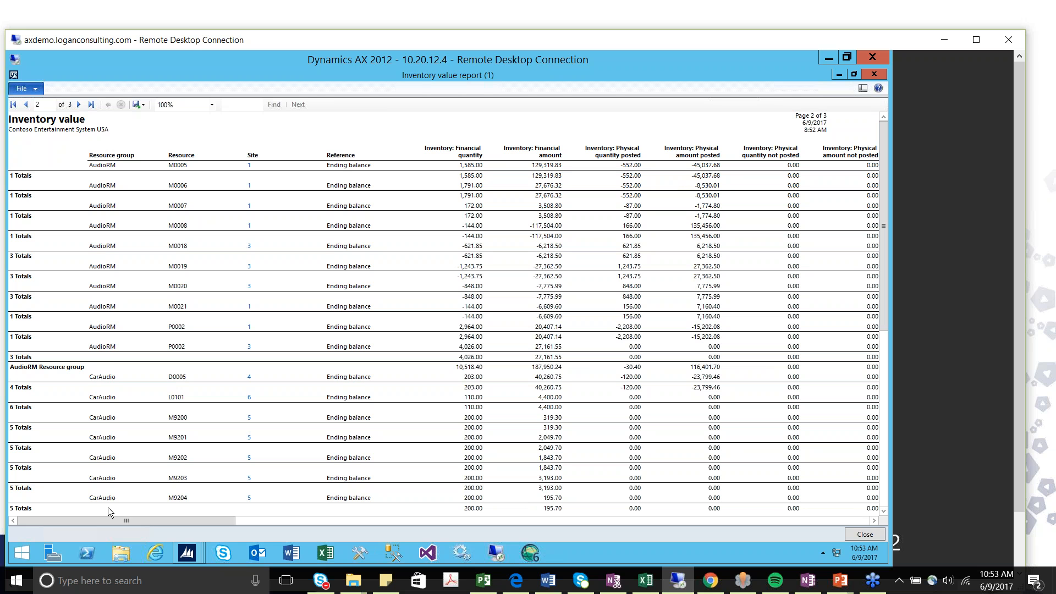
left_click_drag(886, 266, 887, 493)
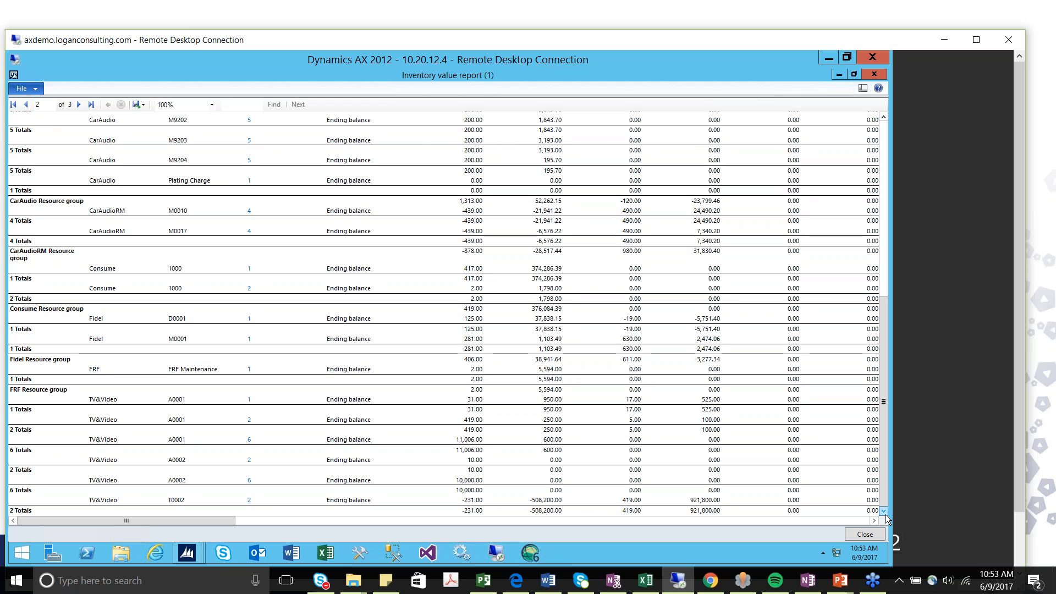
Step: Return to page 3 and check the summed inventory amounts against the raw materials and finished goods ledger accounts
left_click(79, 104)
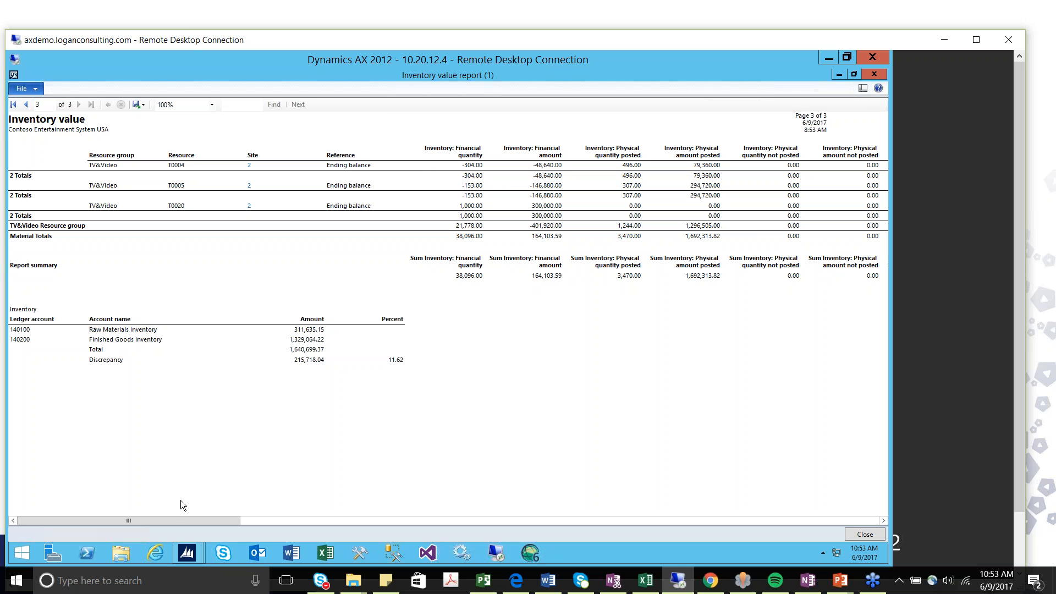
left_click_drag(197, 516, 132, 502)
left_click_drag(214, 516, 616, 494)
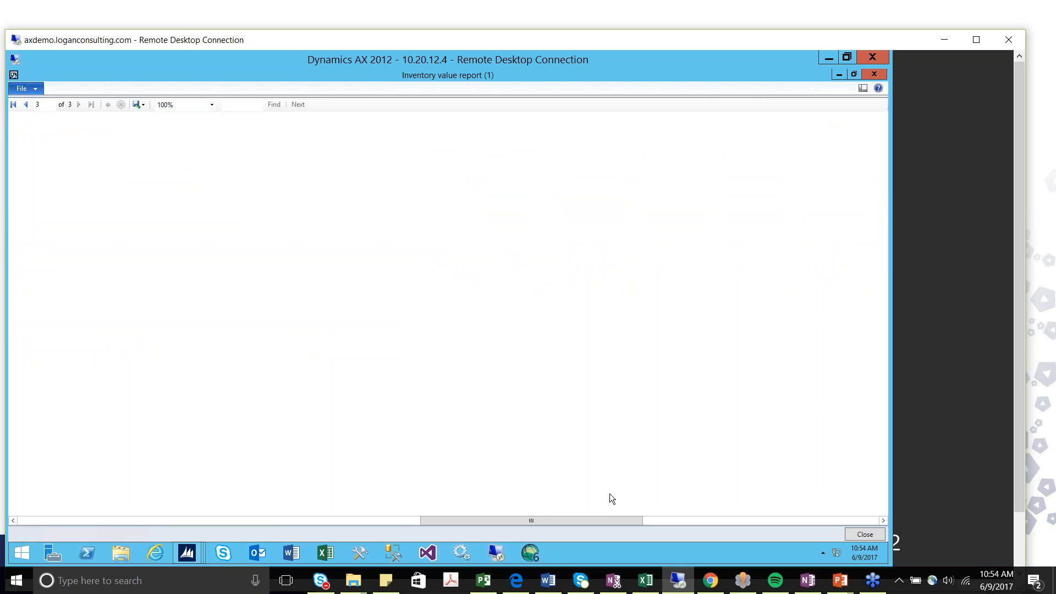
left_click_drag(582, 519, 296, 520)
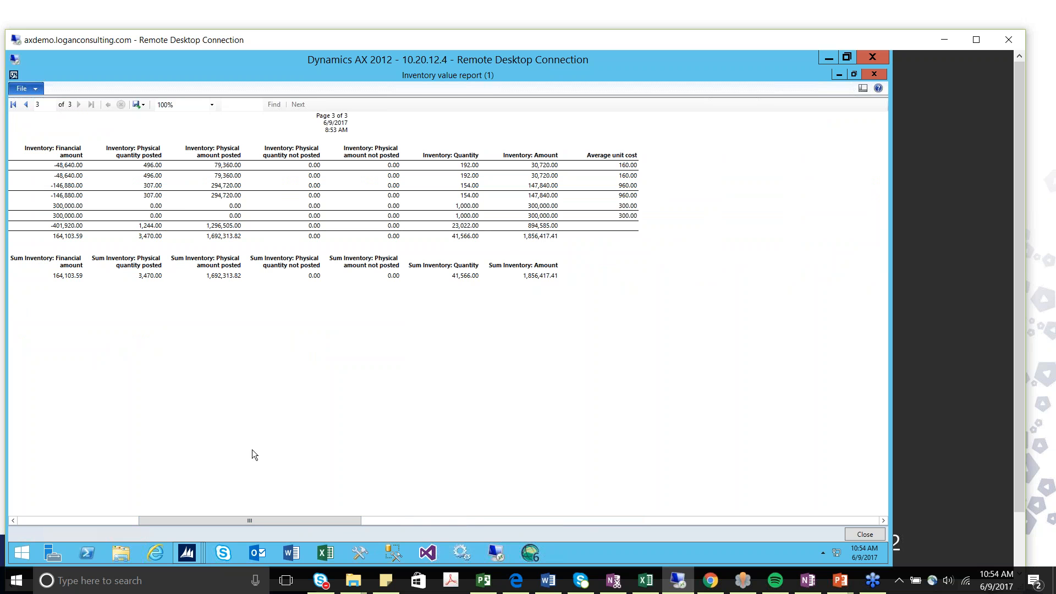
left_click_drag(239, 524, 22, 523)
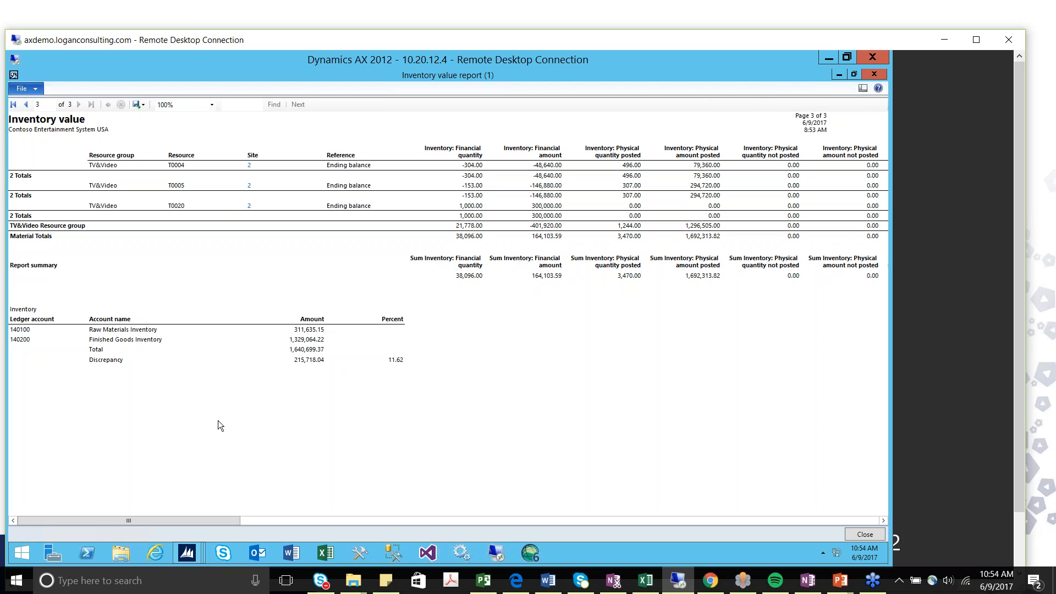
left_click_drag(143, 520, 309, 512)
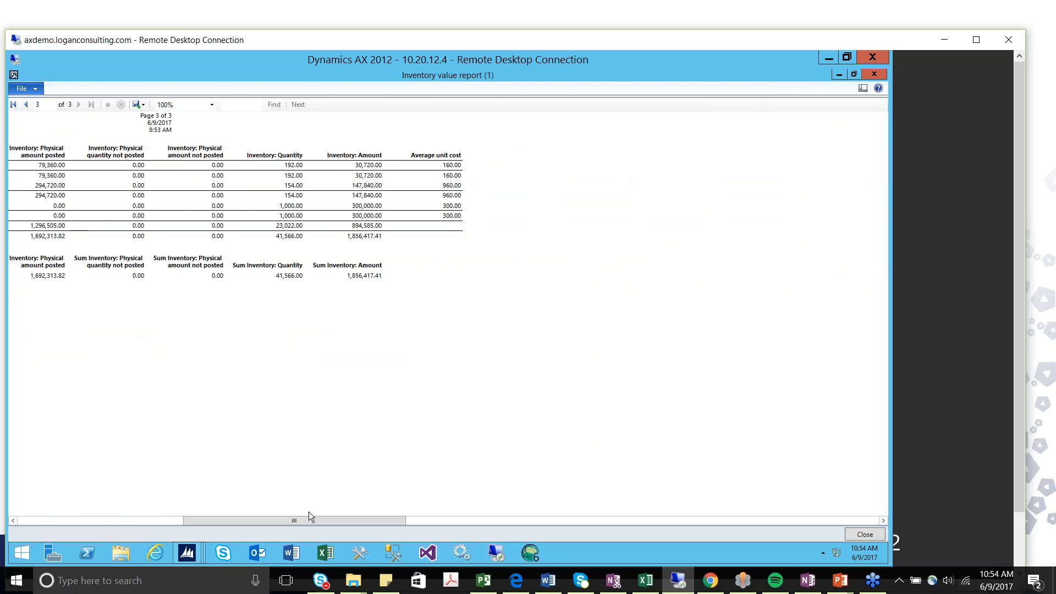
left_click_drag(214, 522, 19, 532)
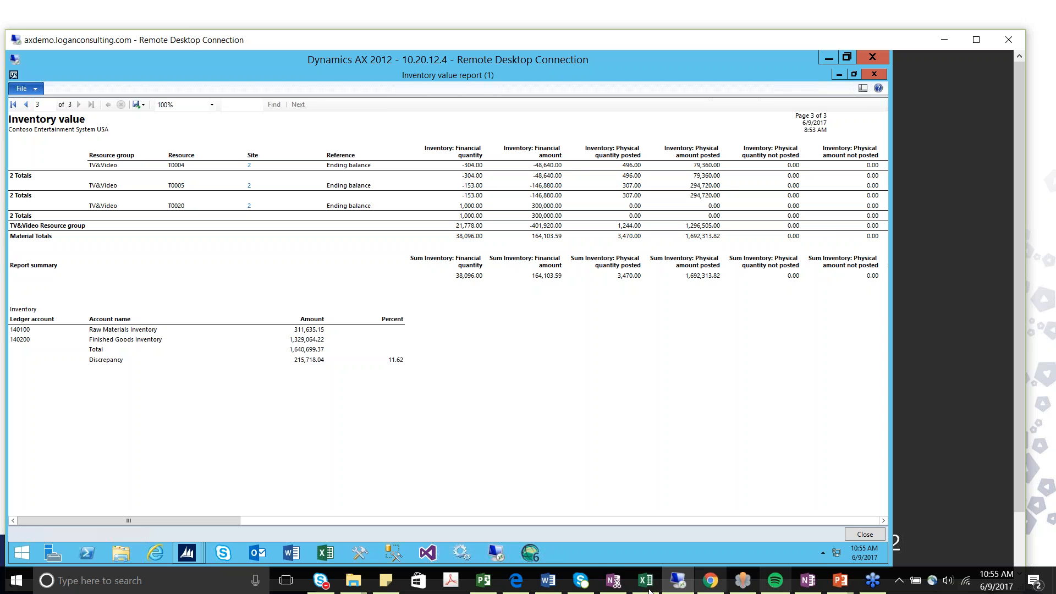
Step: Switch to the AXUG inventory value report presentation in PowerPoint at the FAQ slide
mouse_move(839, 580)
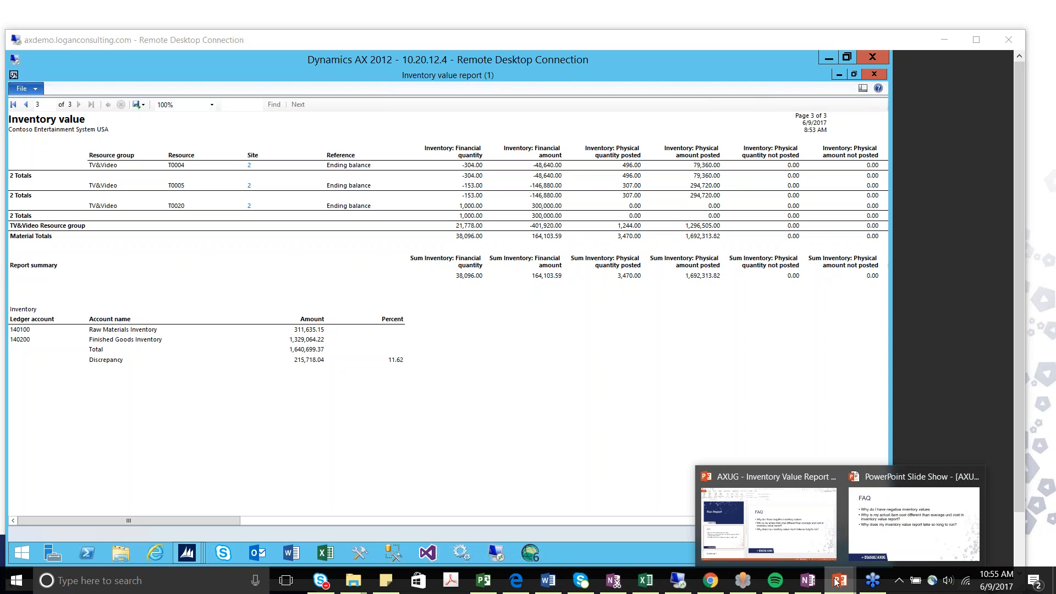
left_click(773, 516)
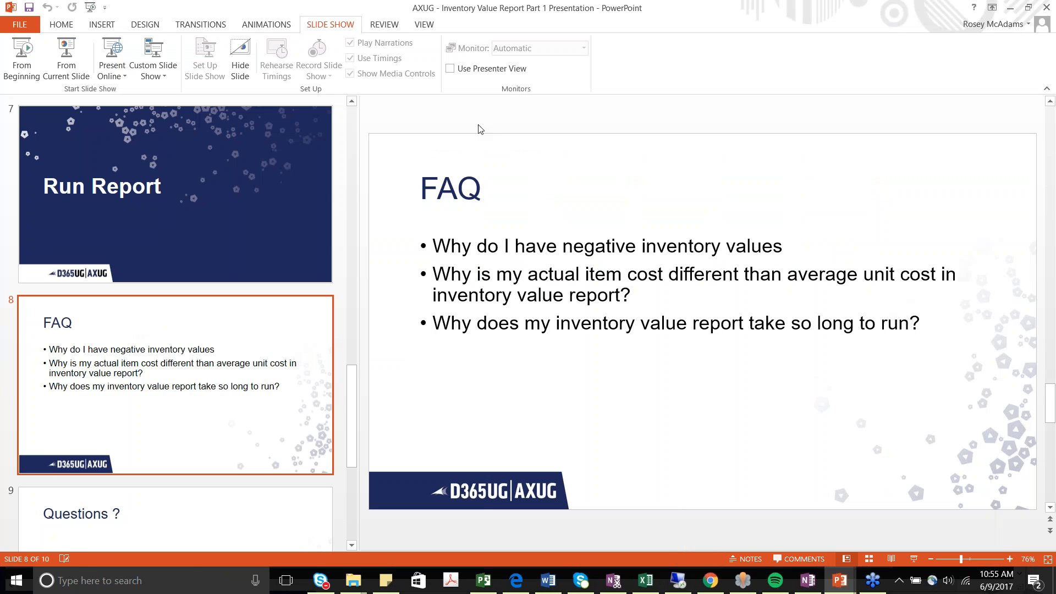